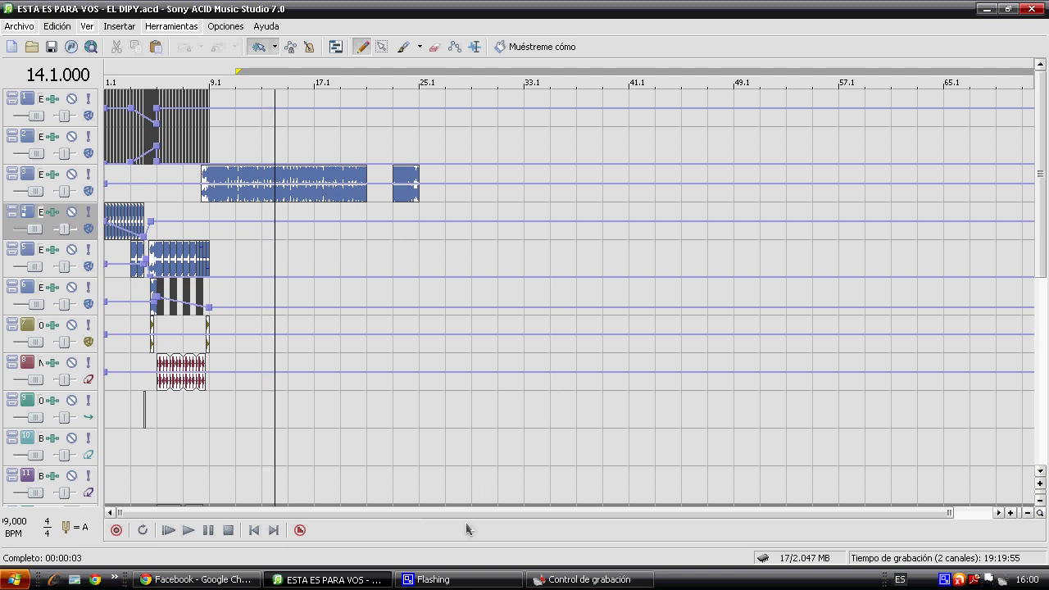
Play the arrangement from the start and replay the intro from around beat 2.4
left_click(168, 531)
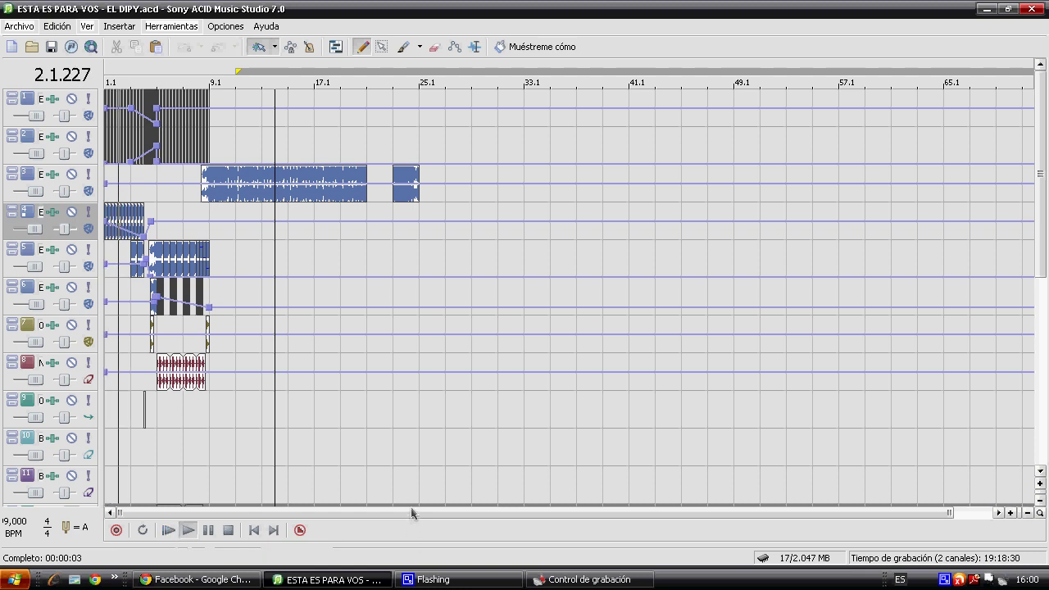
scroll(316, 445, "up", 5)
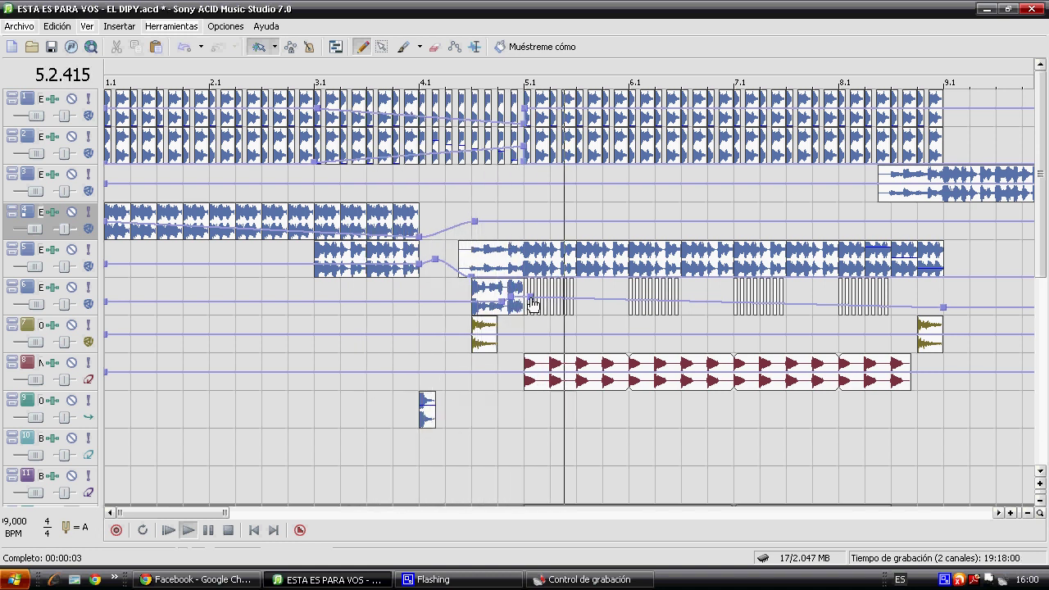
left_click(289, 321)
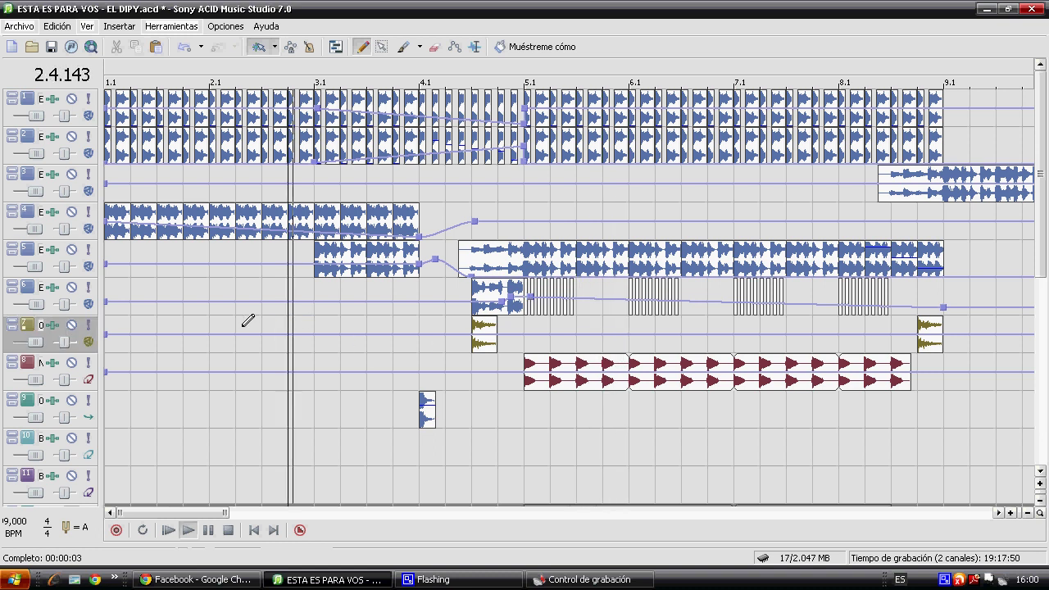
key("space")
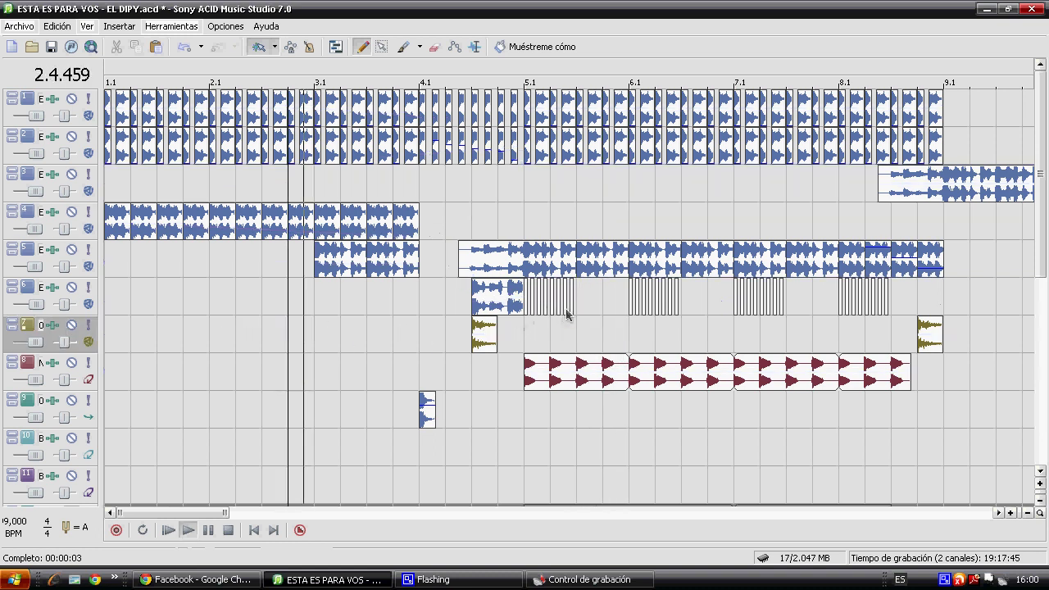
Hide the volume envelopes and paste two more short slices on track 6 in the second half of measure 5
key("v")
left_click(565, 306)
scroll(567, 306, "up", 3)
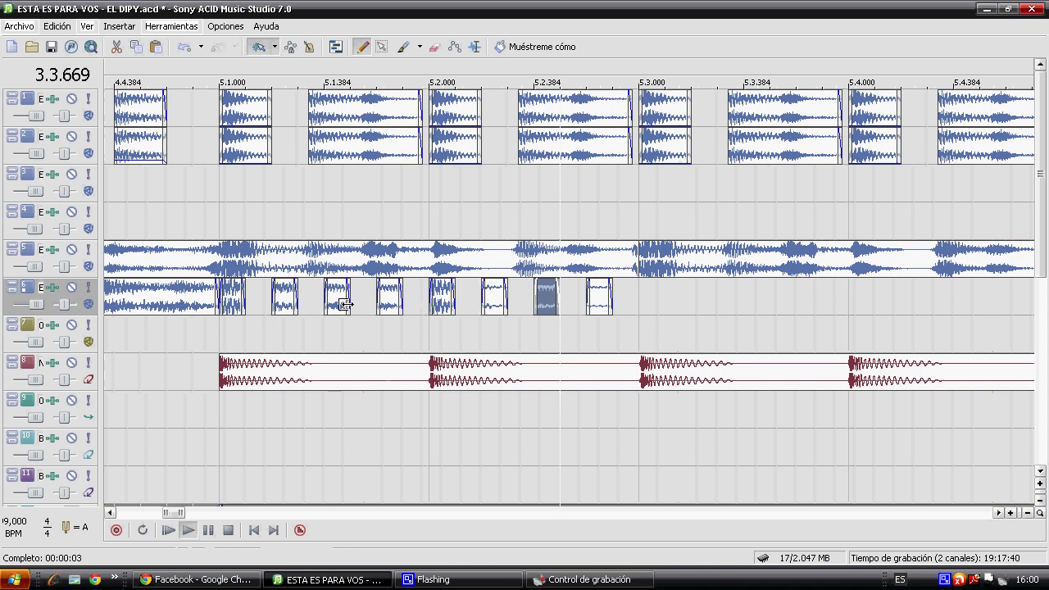
left_click(344, 304)
scroll(732, 279, "up", 3)
key("ctrl+v")
left_click(818, 283)
key("ctrl+v")
scroll(808, 285, "down", 3)
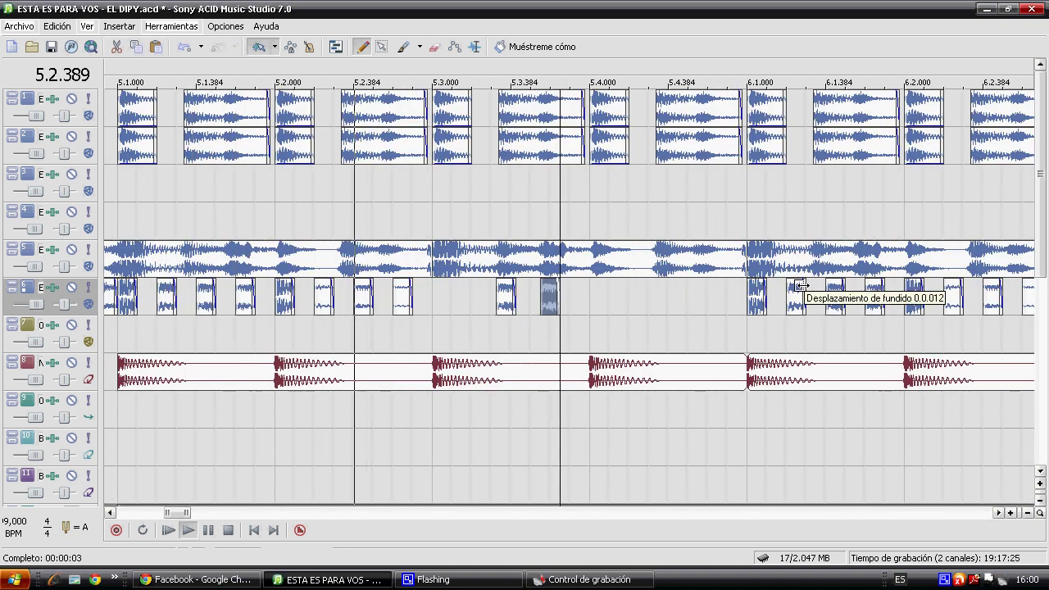
Play back from around beat 2.4 to check the added slices on track 6
scroll(672, 309, "down", 3)
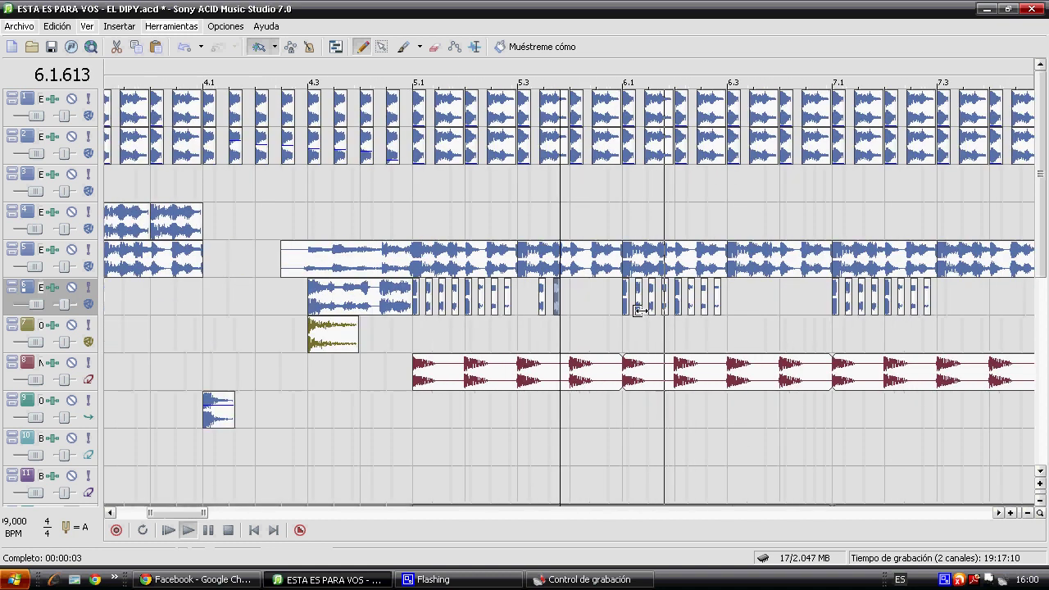
scroll(672, 310, "down", 2)
left_click(251, 323)
key("space")
key("space")
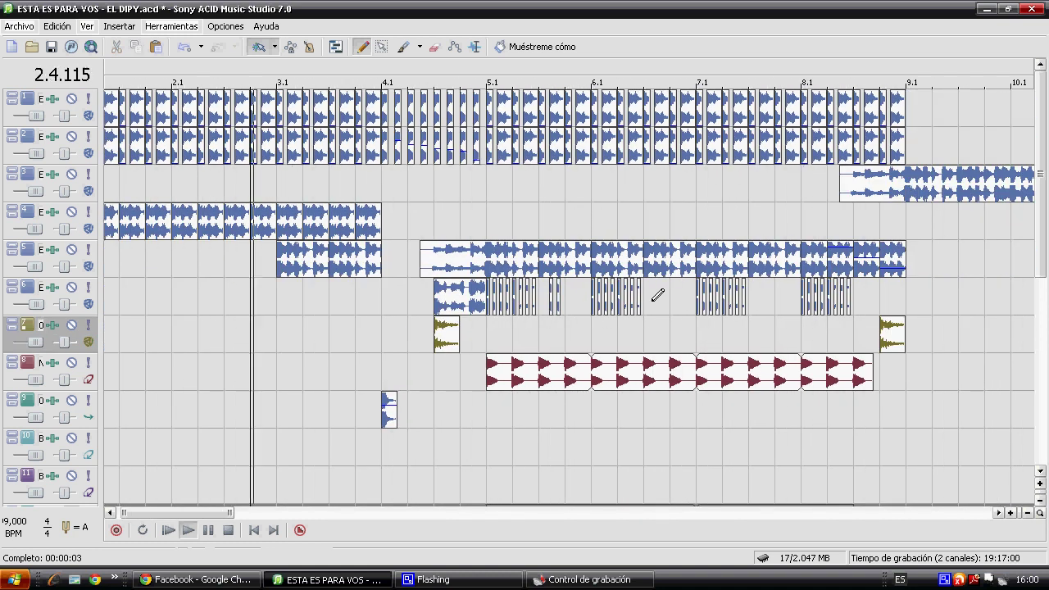
Add a wider slice at 5.3 on track 6, then copy the three-slice group to 6.3 and 7.3
left_click(533, 297)
scroll(578, 291, "up", 3)
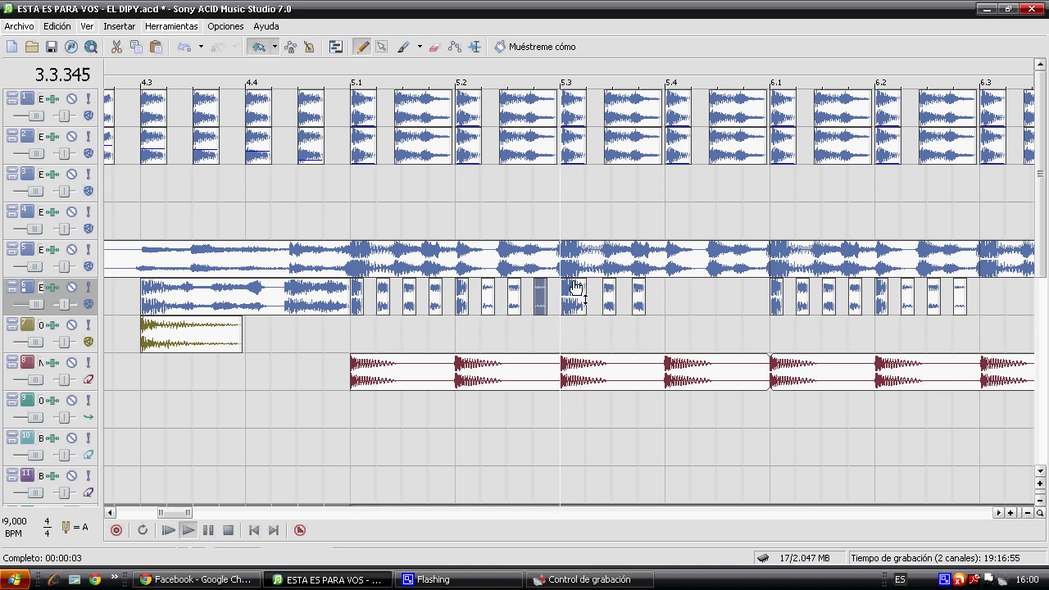
left_click(576, 291)
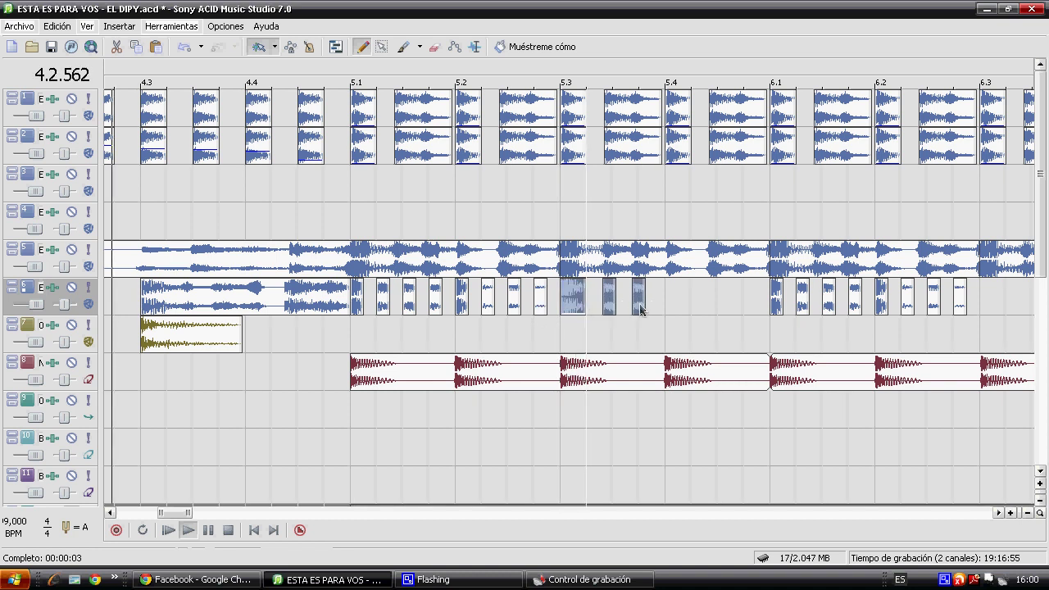
scroll(624, 301, "down", 2)
left_click(751, 289)
left_click(756, 284)
key("ctrl+v")
scroll(758, 285, "down", 2)
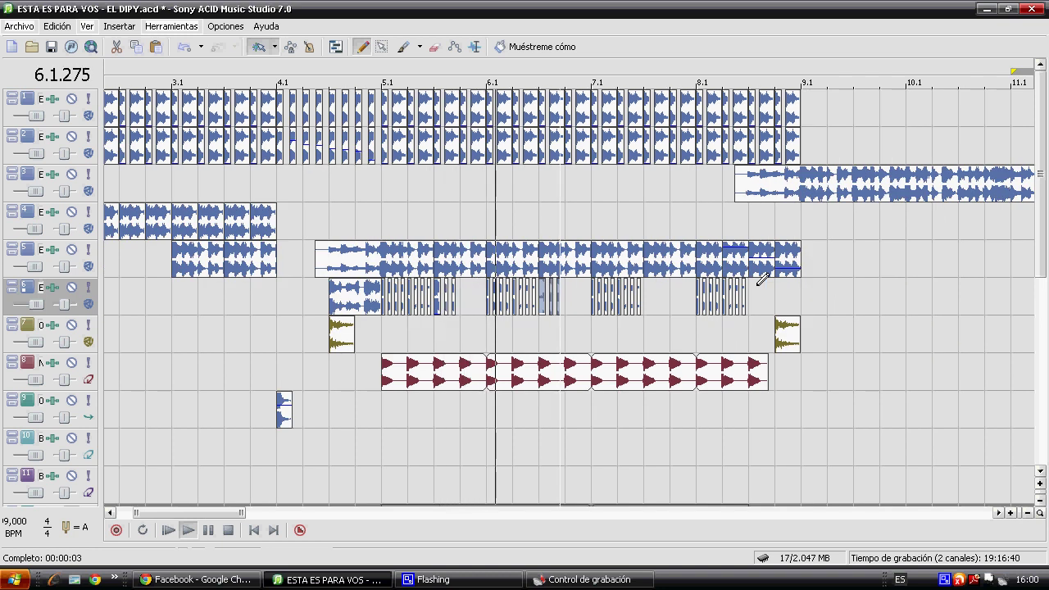
left_click(649, 288)
key("ctrl+v")
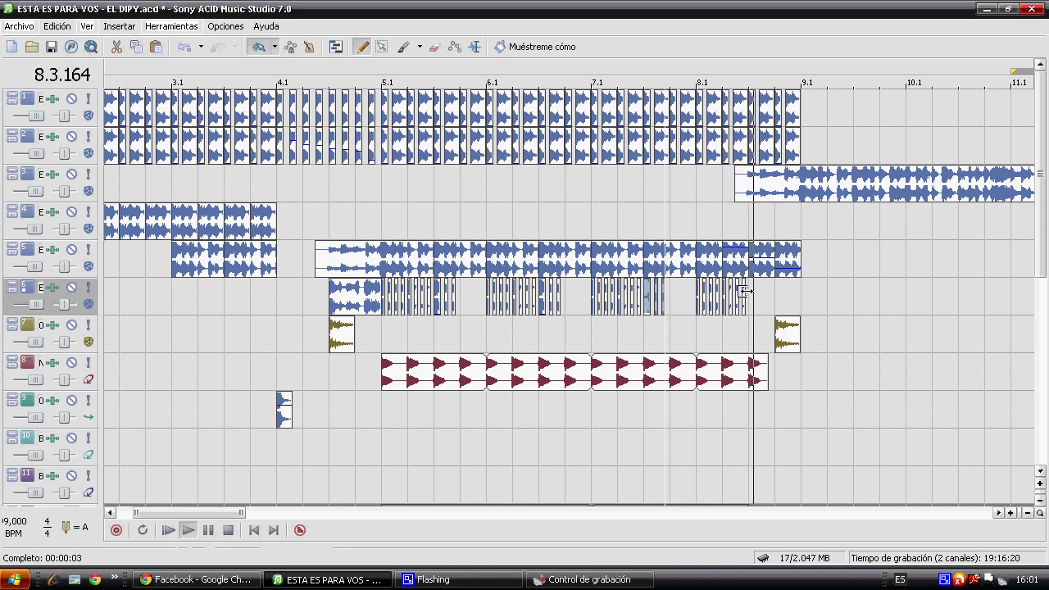
Play the arrangement from near the start to check the passage through measures 3 and 4
scroll(727, 286, "down", 3)
scroll(727, 286, "down", 2)
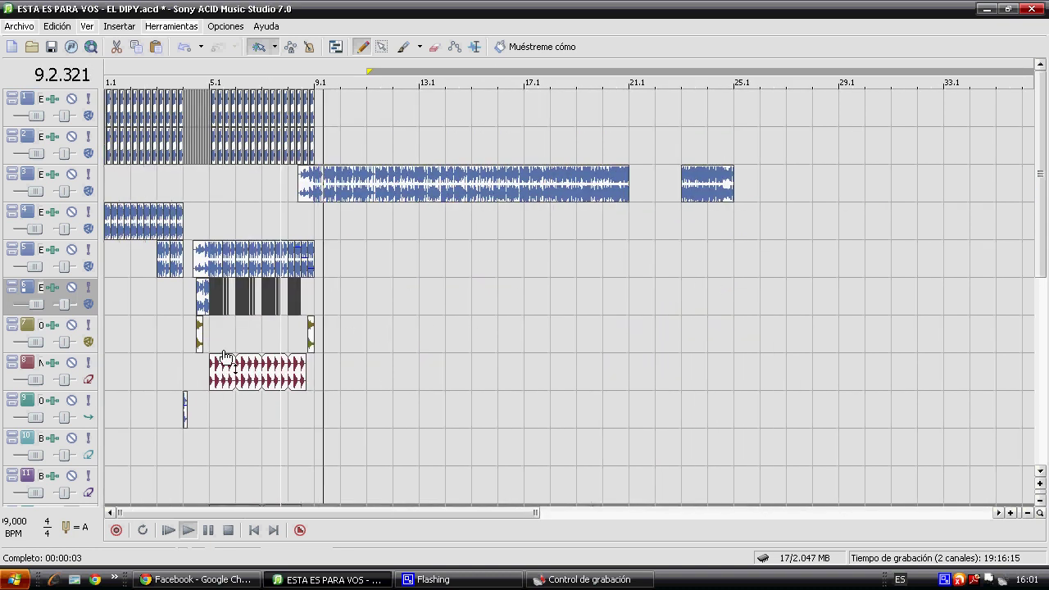
left_click(122, 422)
key("space")
key("space")
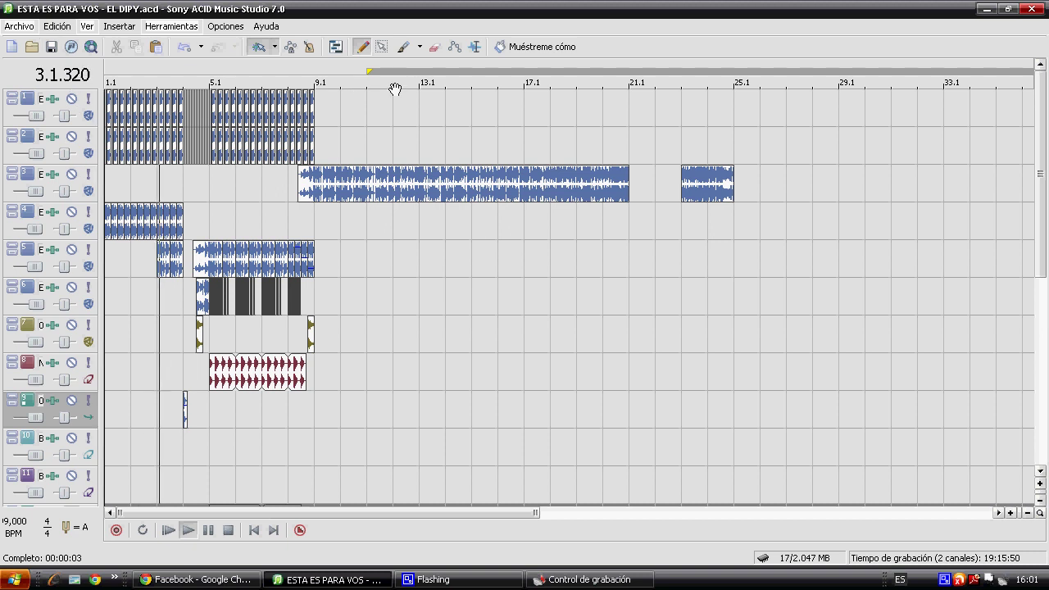
left_click(169, 318)
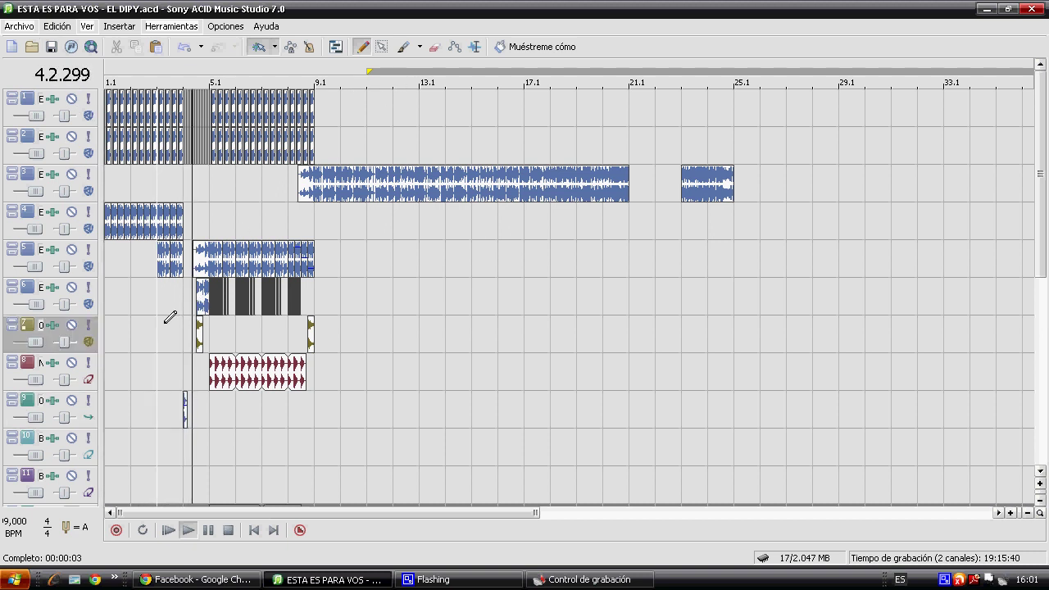
Copy the track 9 hit from 4.1 to 3.4 and reverse the copy
left_click(185, 414)
scroll(186, 415, "up", 8)
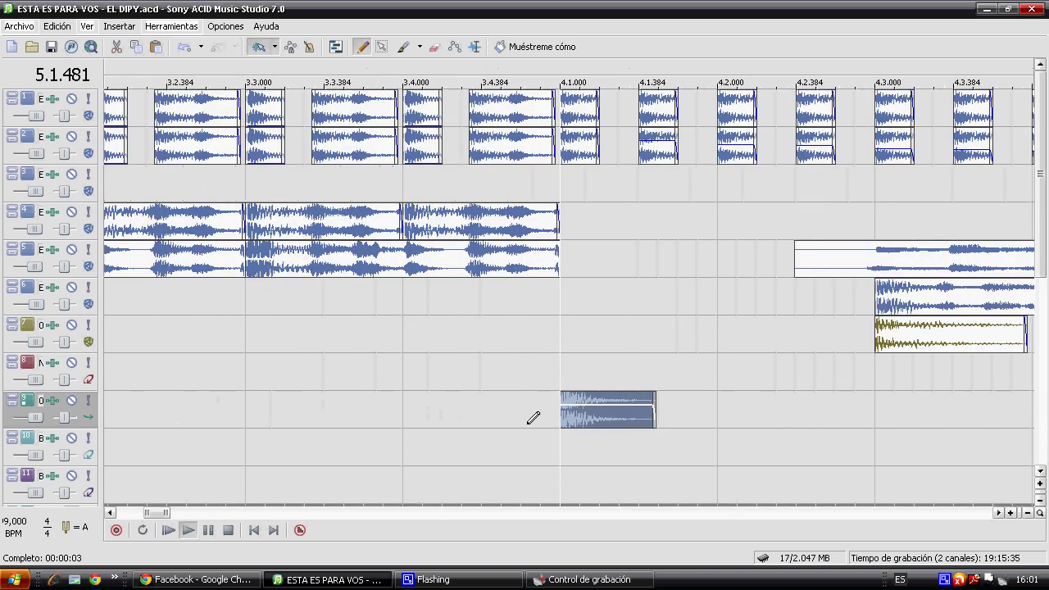
left_click(411, 406)
left_click_drag(425, 422, 445, 422)
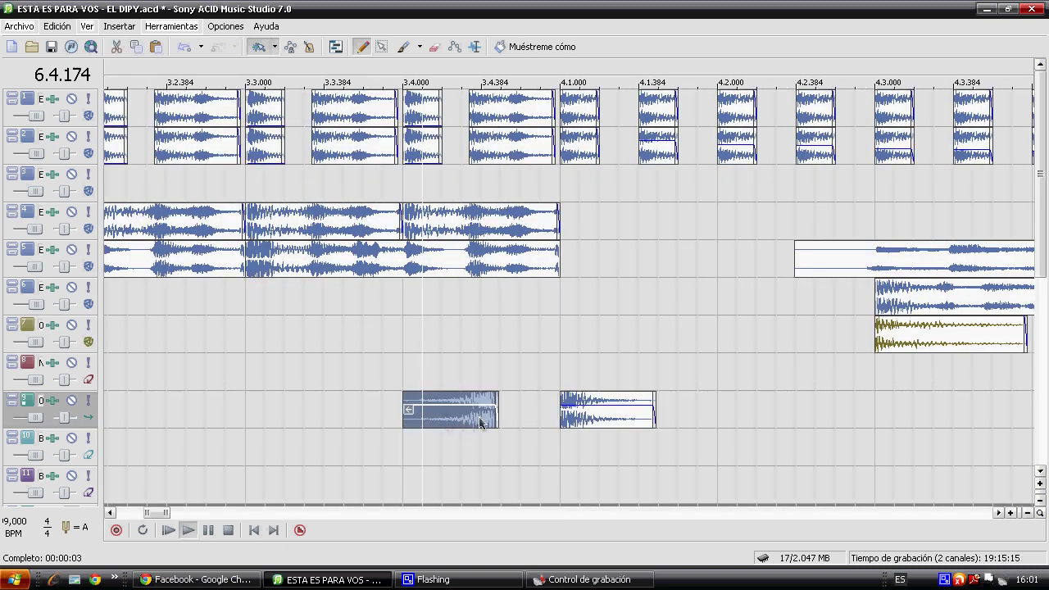
Move the reversed track 9 copy later so it leads directly into the original hit at 4.1
scroll(483, 423, "up", 5)
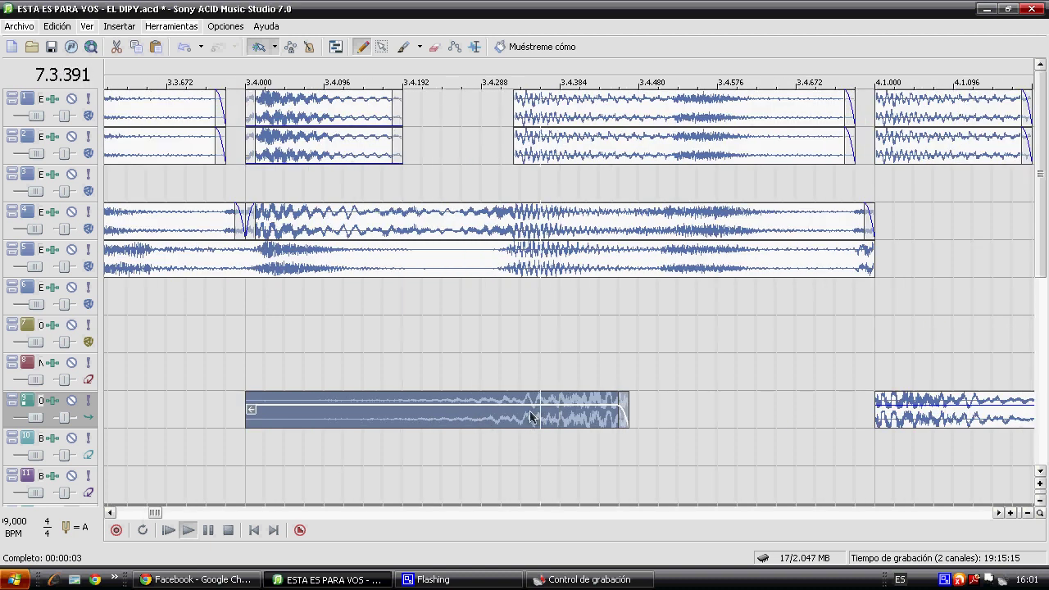
key("s")
left_click_drag(484, 422, 840, 420)
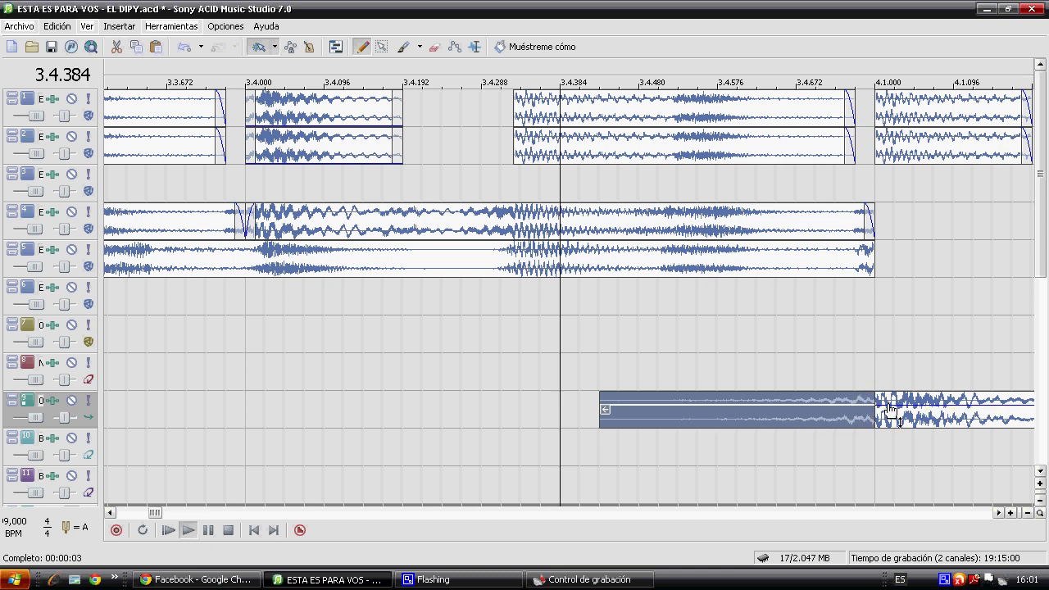
Play back from around measure 3.1 to check the reversed hit leading into measure 4
scroll(830, 412, "down", 5)
key("space")
key("space")
key("space")
left_click(170, 406)
key("space")
Trim the ends of the last events before 4.1 on tracks 4 and 5 so both stop slightly earlier
left_click(473, 271)
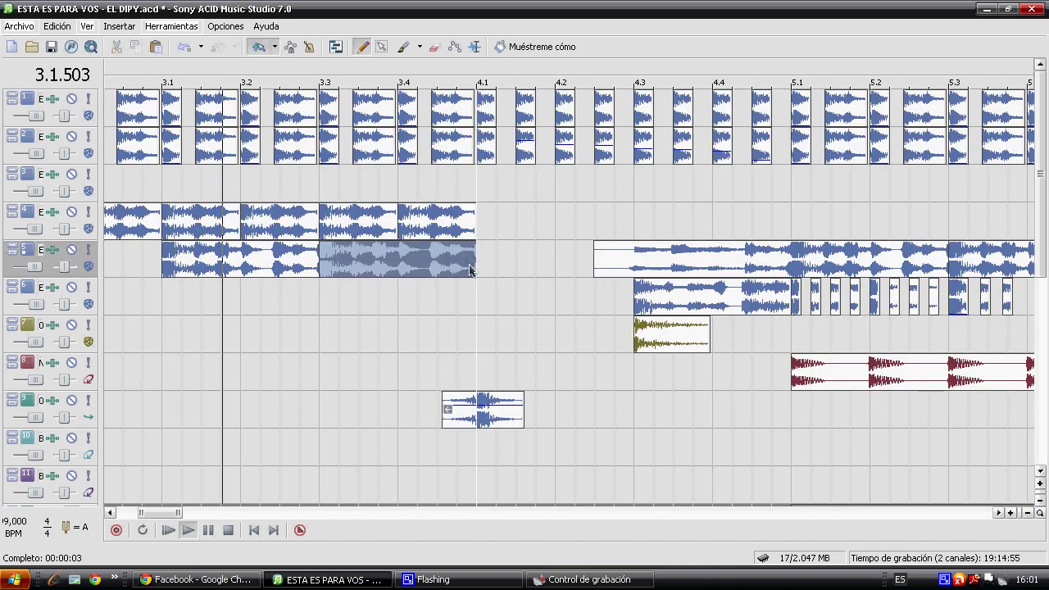
scroll(474, 272, "up", 5)
left_click_drag(558, 258, 542, 258)
key("space")
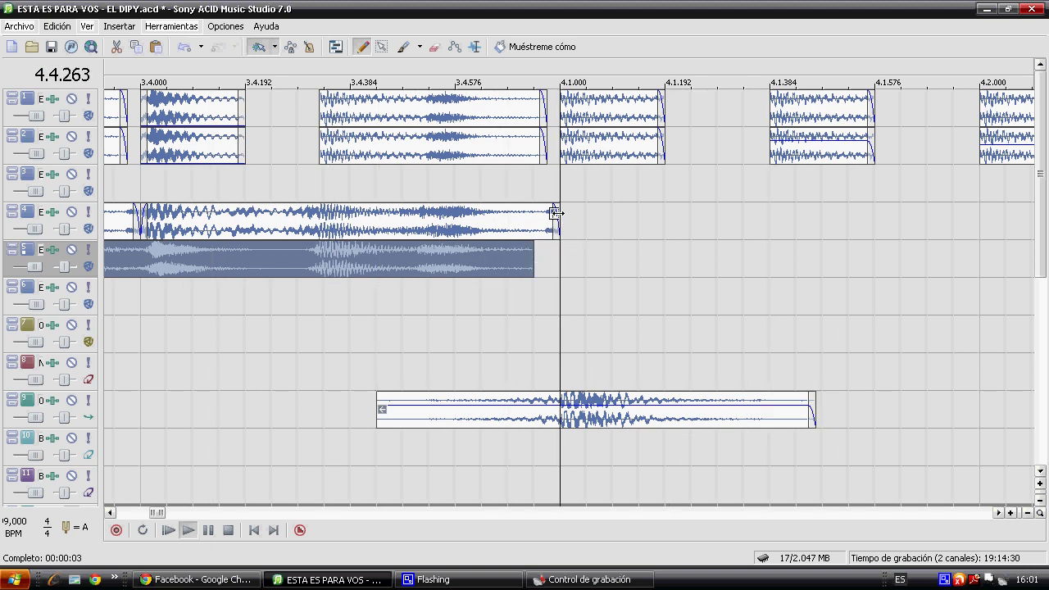
left_click_drag(555, 213, 534, 216)
Play from 3.1, show the volume envelopes and slightly lower the end of track 1's fade just before 5.1
scroll(525, 276, "down", 4)
left_click(243, 317)
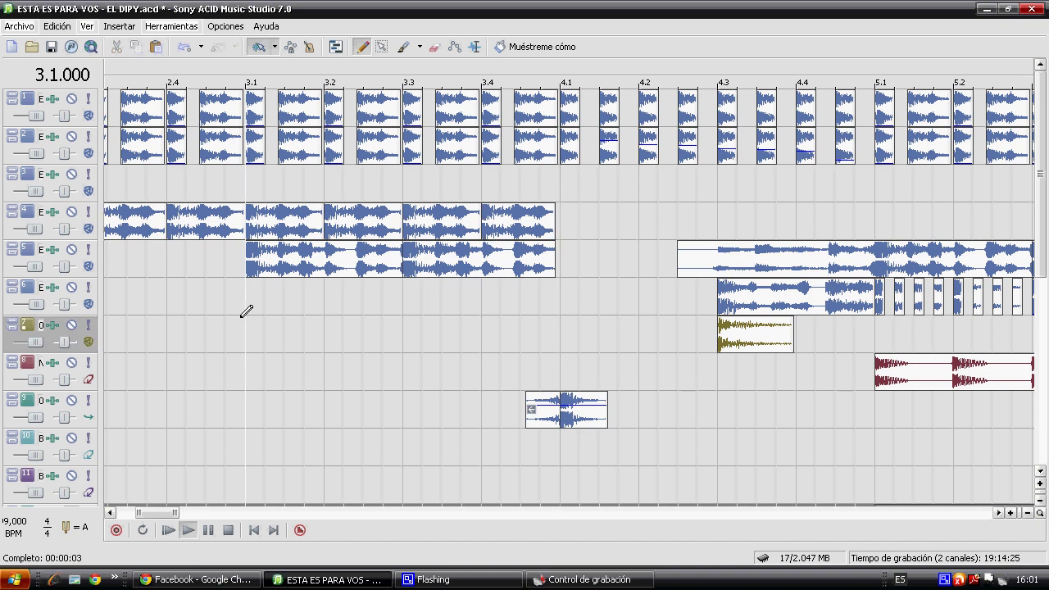
key("v")
scroll(284, 308, "down", 3)
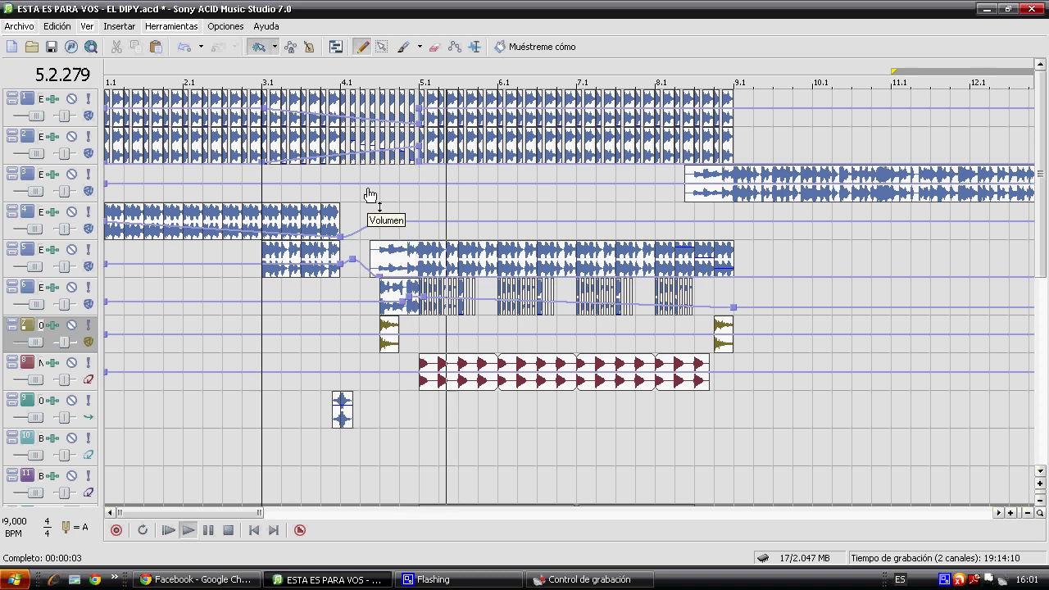
mouse_move(420, 126)
left_mouse_down()
mouse_move(403, 131)
mouse_move(414, 133)
left_mouse_up()
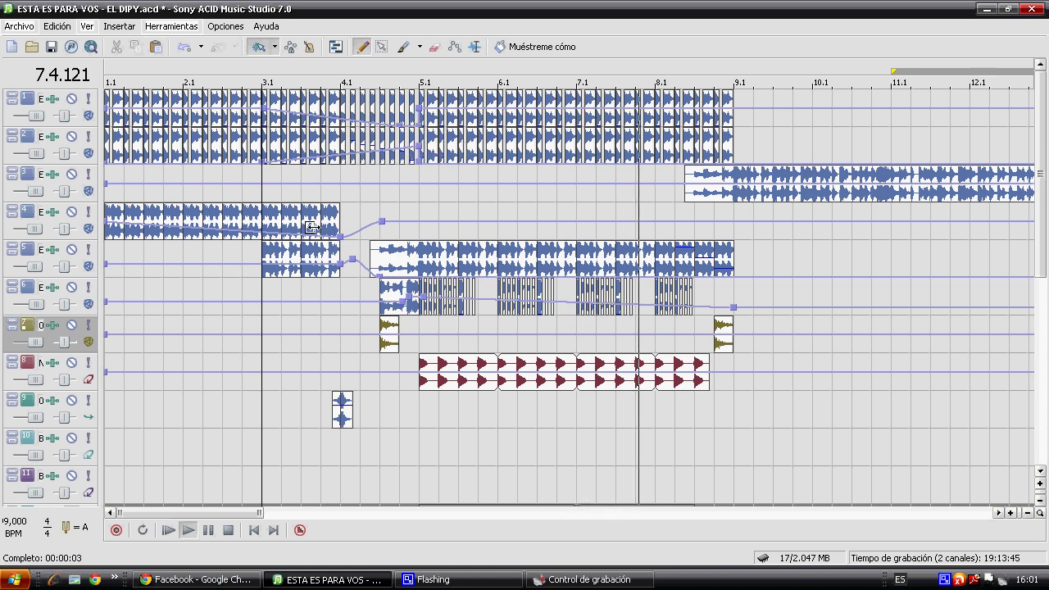
Play the arrangement from the start again and hide the volume envelopes
left_click(169, 531)
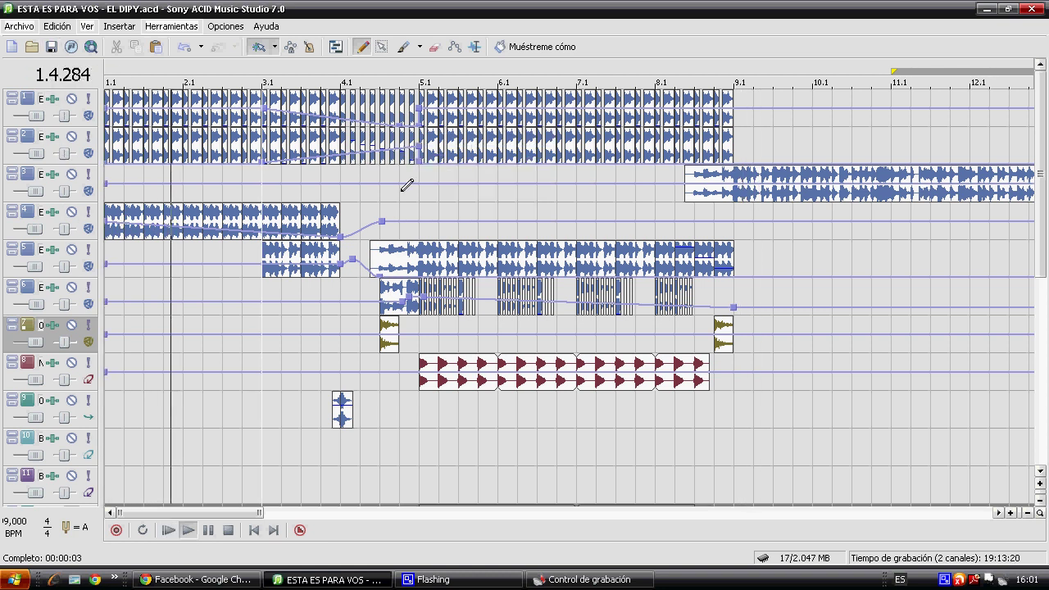
key("v")
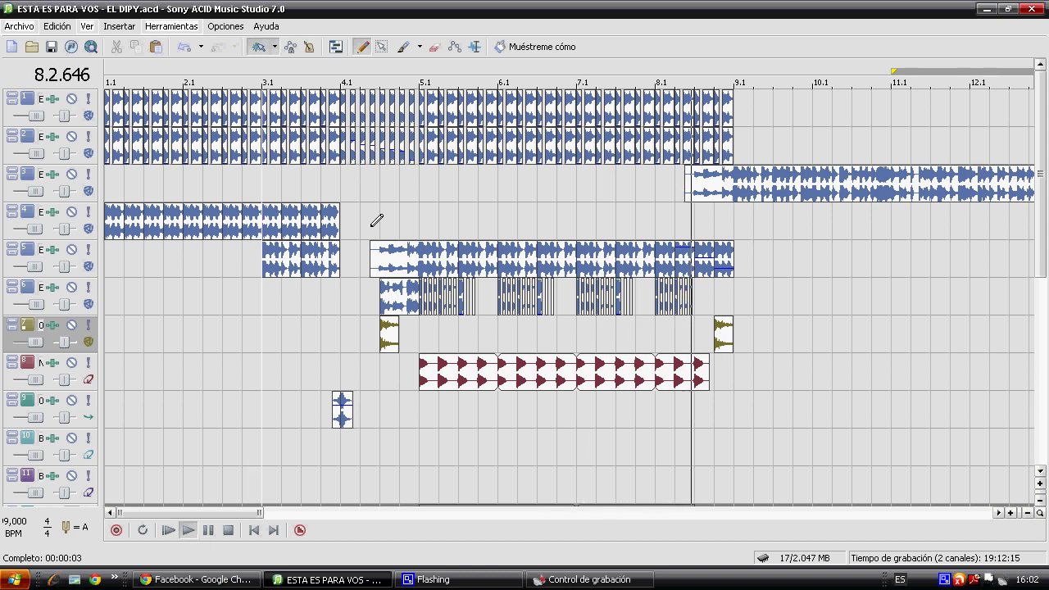
left_click(288, 305)
Delete all the track 5 events between measures 4 and 9, keeping the ones in measure 3
left_click(423, 269)
left_click_drag(489, 273, 725, 255)
key("Delete")
left_click(726, 255)
key("Delete")
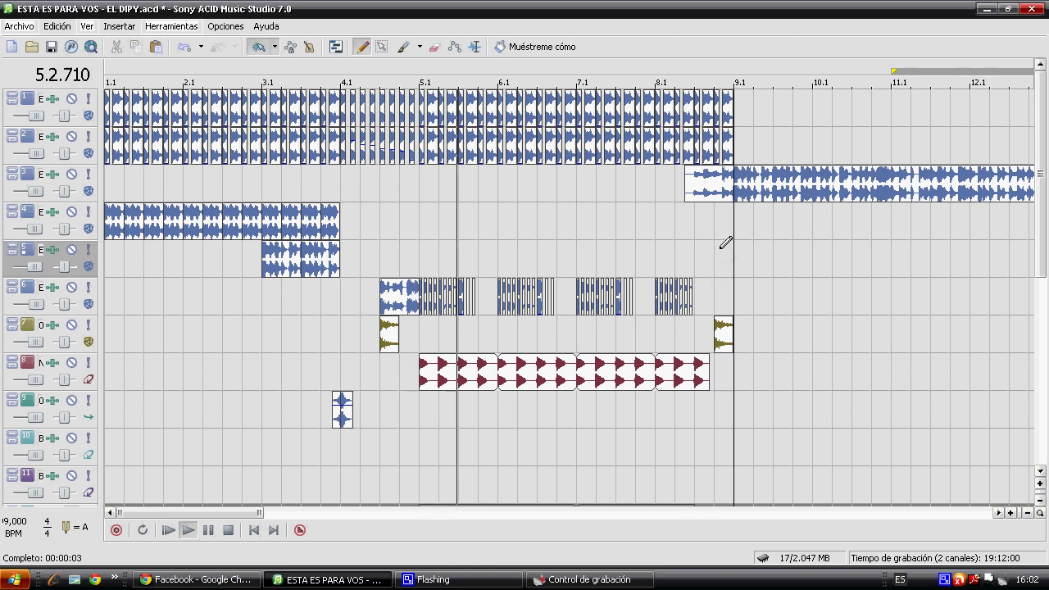
Draw a long stretch of the audio clip on track 6, starting at about measure 41
scroll(712, 235, "down", 2)
scroll(710, 236, "down", 4)
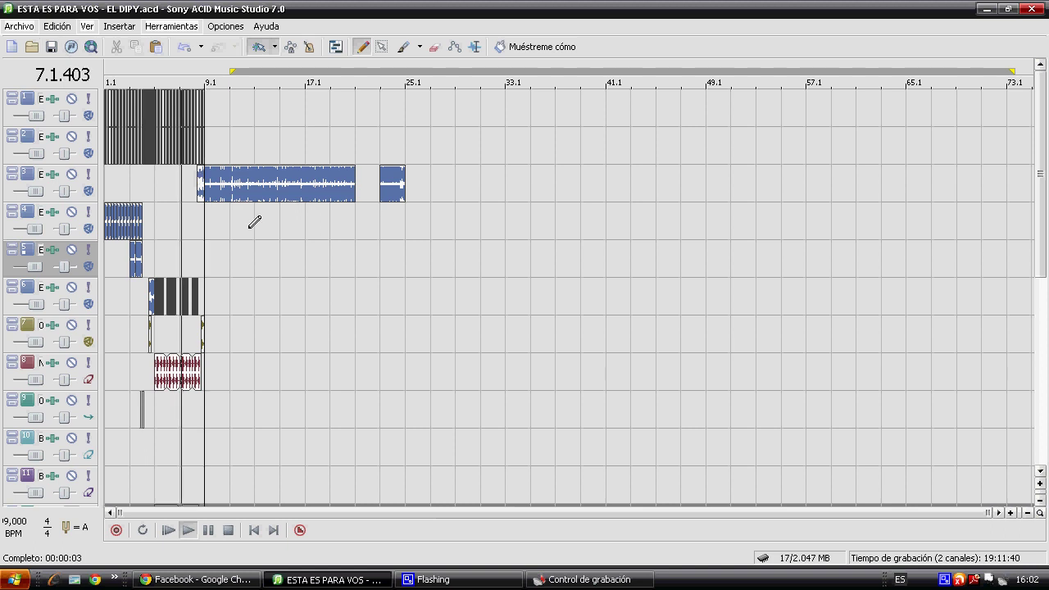
left_click_drag(616, 280, 922, 324)
Play the long track 6 clip from measure 59 and from further positions to find a usable passage
left_click(876, 318)
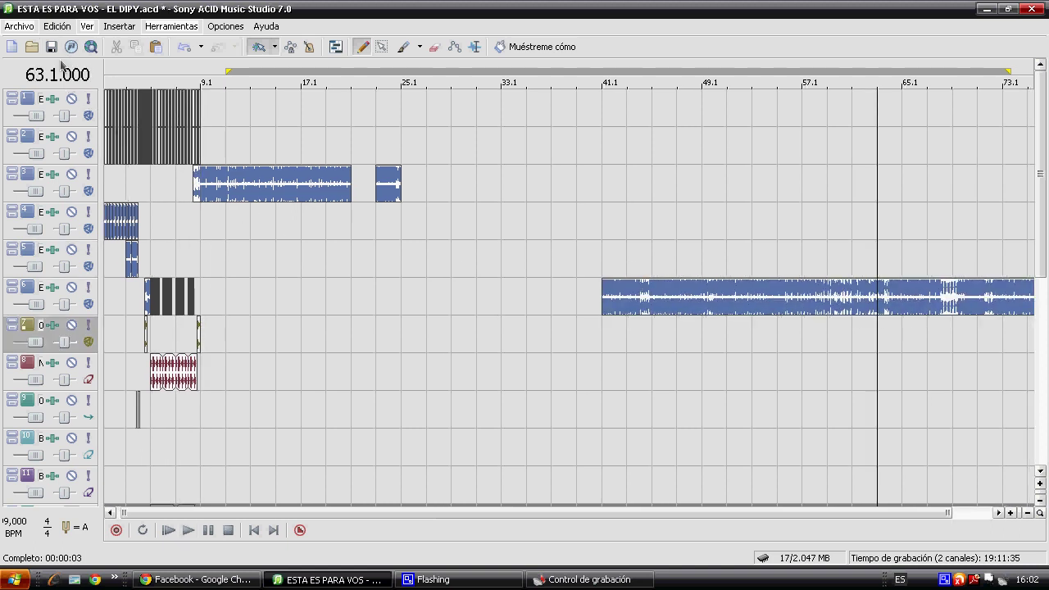
left_click(831, 318)
key("space")
scroll(831, 318, "up", 5)
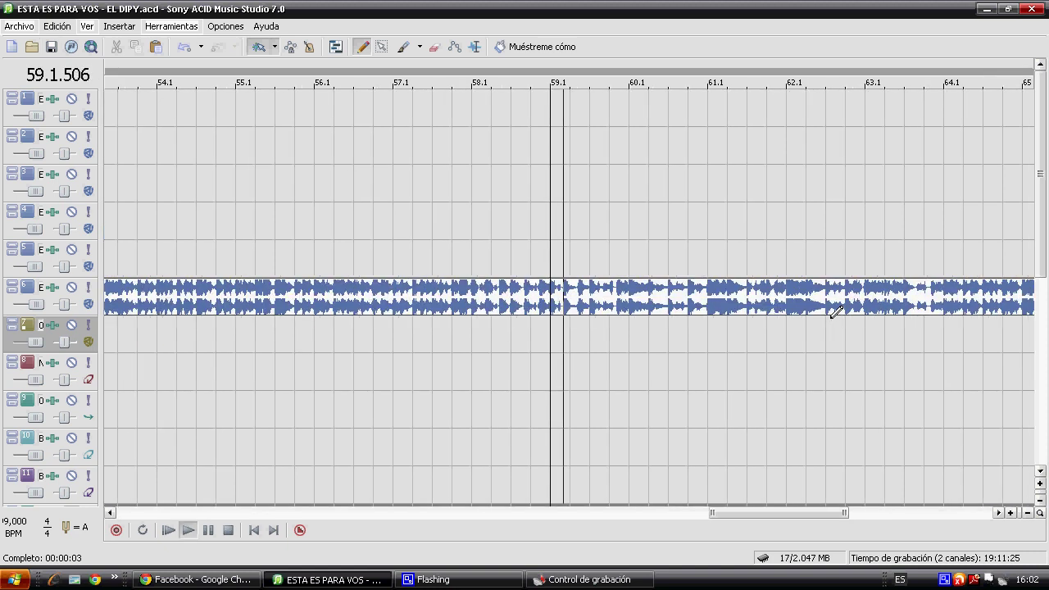
scroll(832, 318, "down", 1)
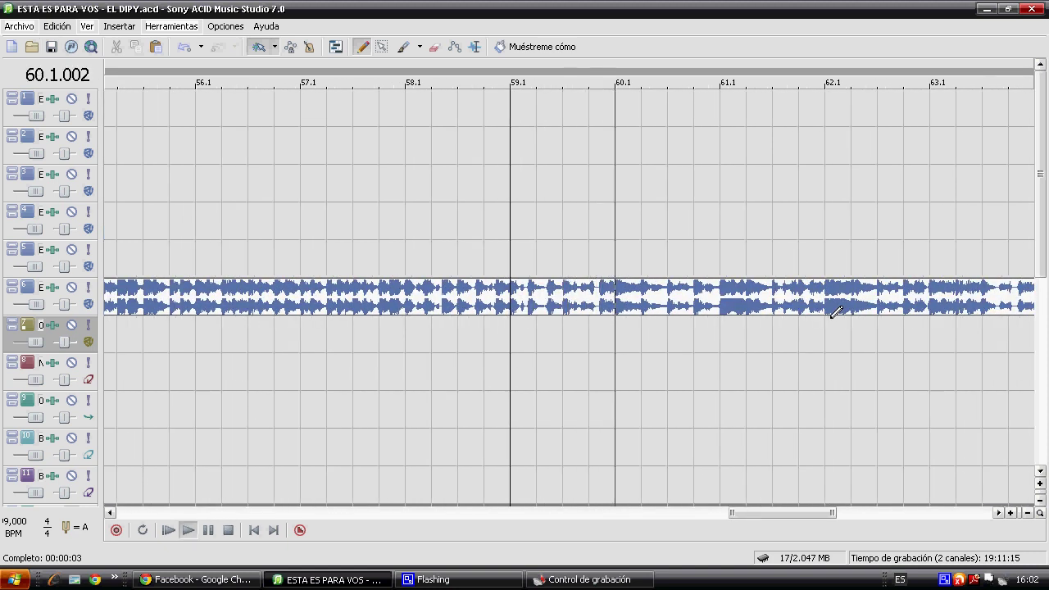
left_click(582, 316)
scroll(583, 312, "down", 4)
left_click(663, 309)
key("space")
key("space")
Play the long track 6 clip from about measure 63 and inspect its waveform up to measure 69
scroll(663, 310, "up", 3)
left_click(502, 317)
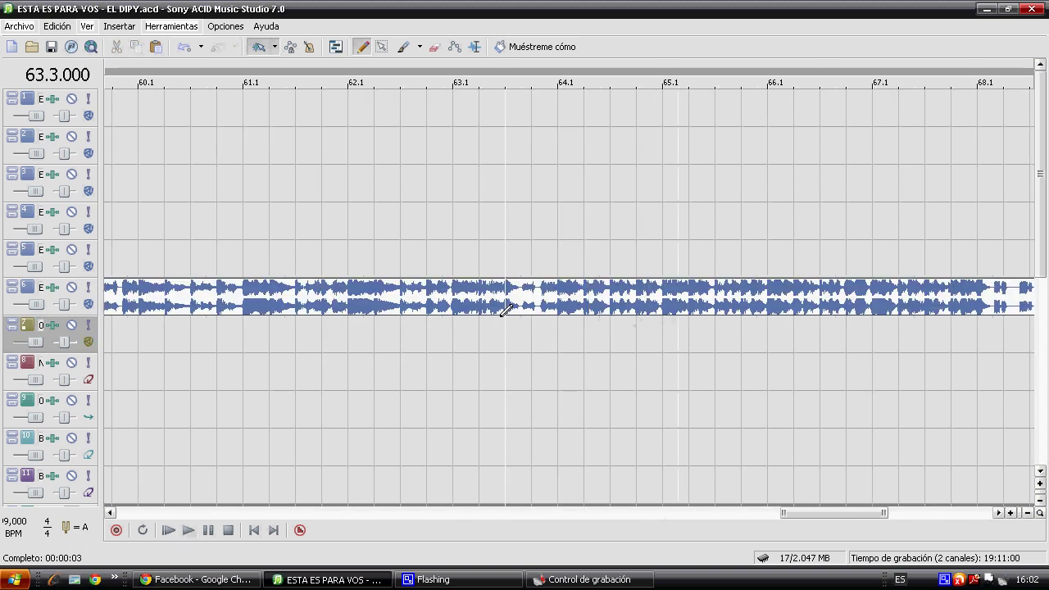
scroll(503, 315, "up", 3)
key("space")
left_click(558, 312)
scroll(558, 312, "up", 4)
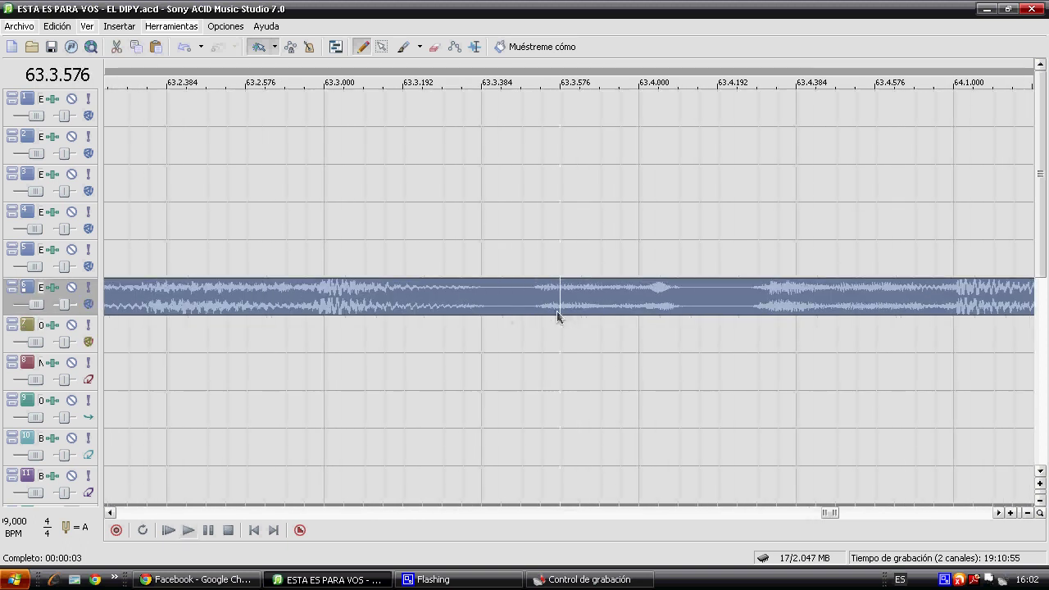
scroll(537, 316, "down", 8)
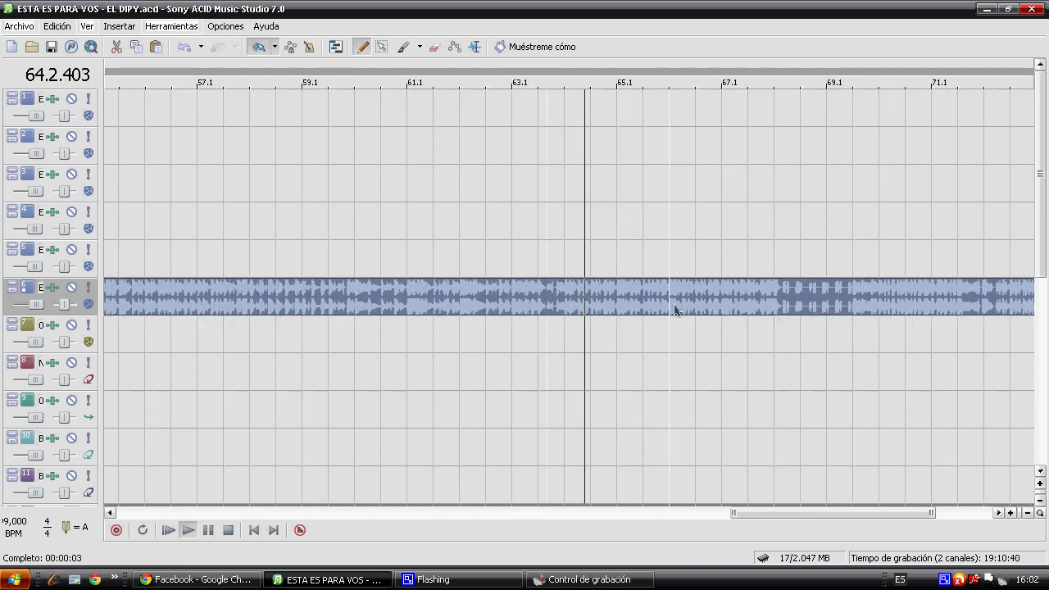
scroll(787, 308, "down", 5)
scroll(911, 307, "up", 3)
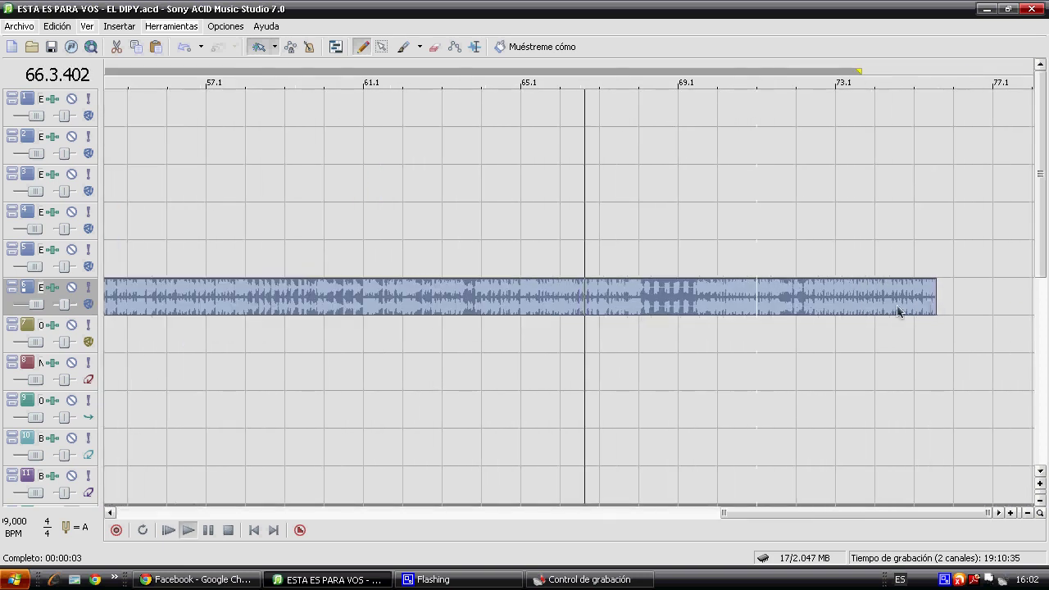
scroll(609, 310, "up", 2)
scroll(246, 305, "down", 3)
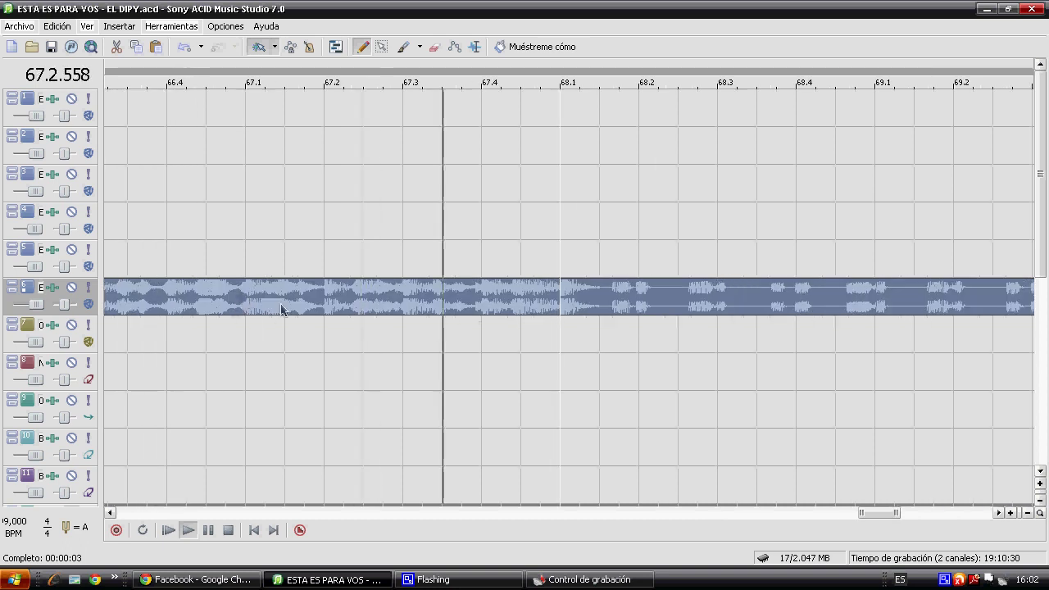
Play the long track 6 clip from further points, including measures 63, 64 and 68, to look for a usable passage
left_click(373, 316)
scroll(373, 318, "up", 3)
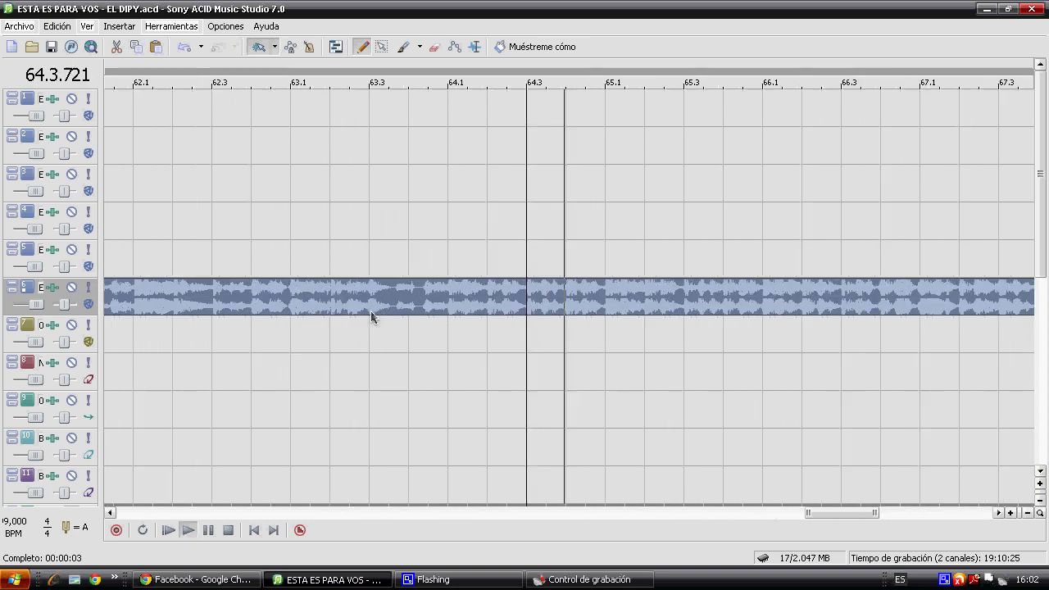
left_click(346, 316)
scroll(345, 316, "down", 2)
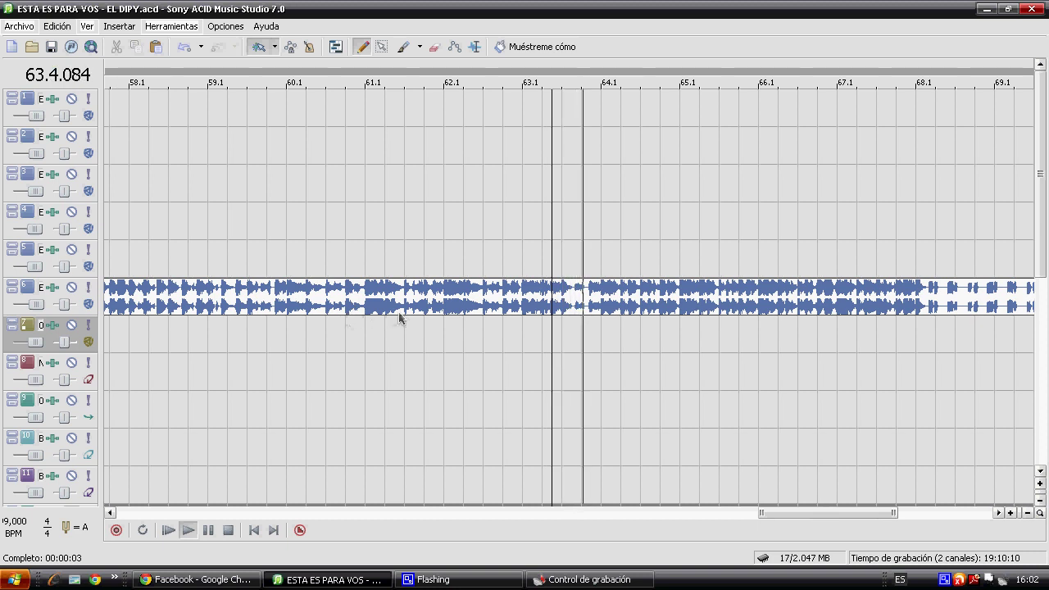
left_click(603, 305)
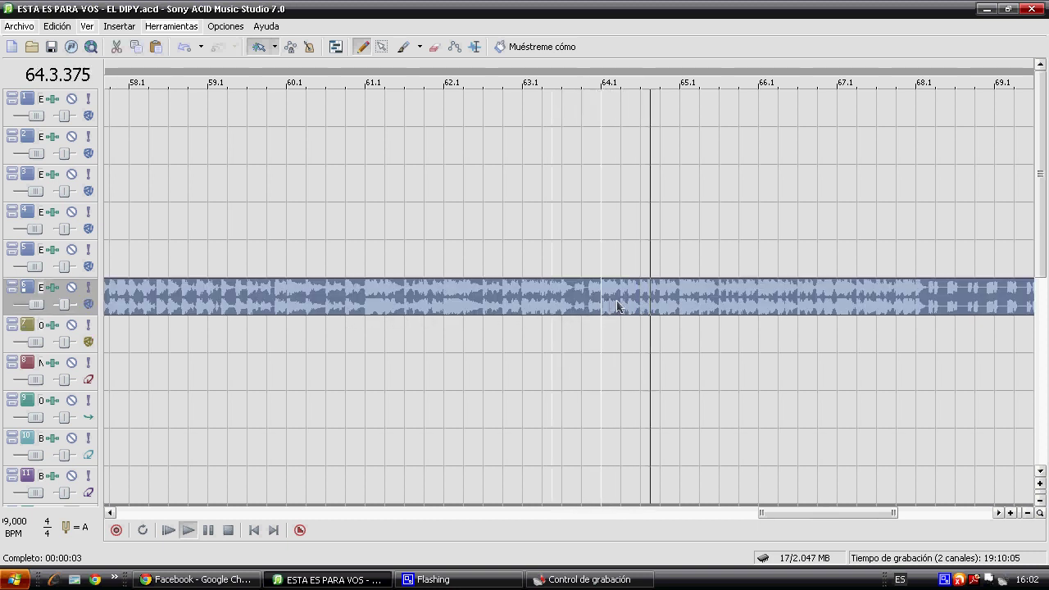
left_click(927, 311)
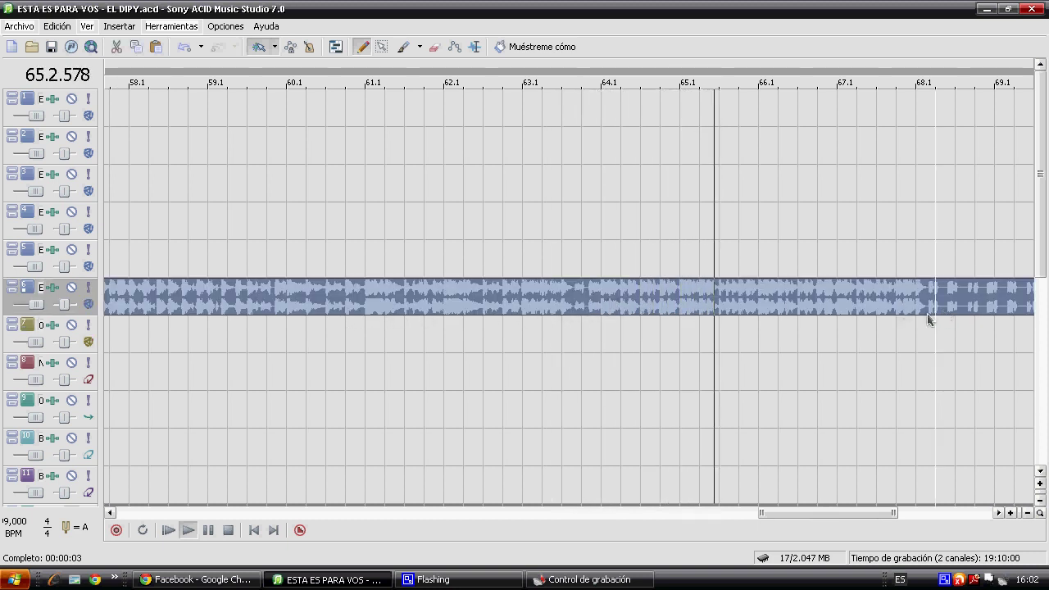
scroll(855, 297, "down", 8)
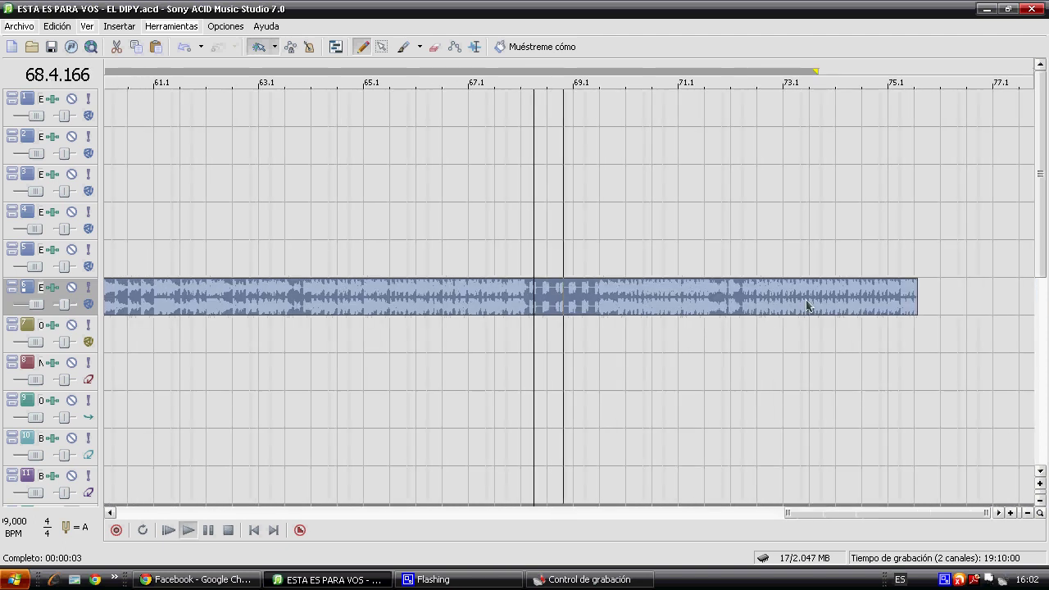
Play the arrangement from the start, continuing from measure 4 where the track 9 clip sits
left_click(168, 531)
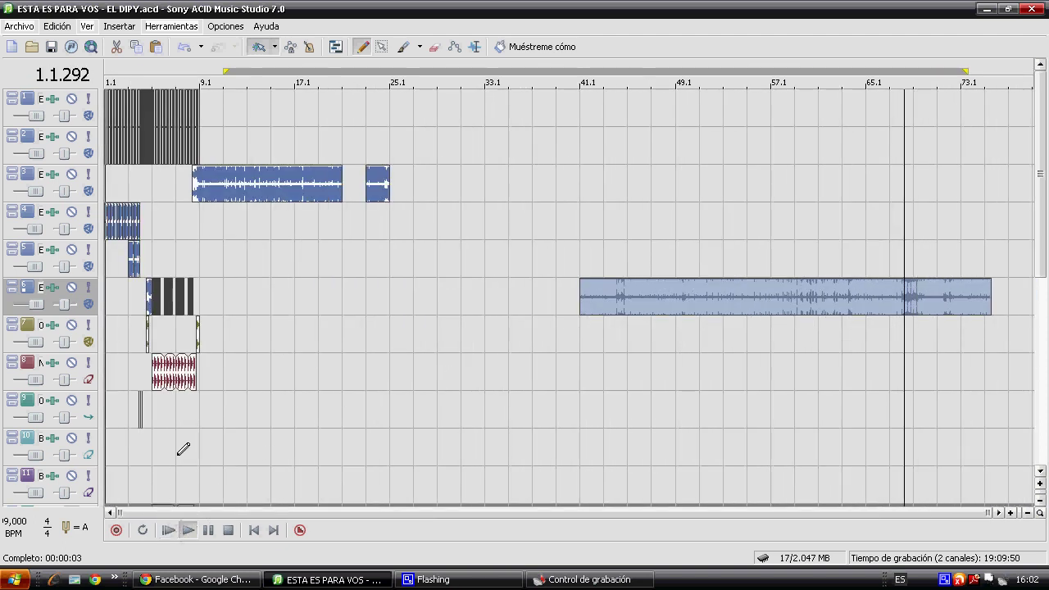
scroll(159, 348, "up", 4)
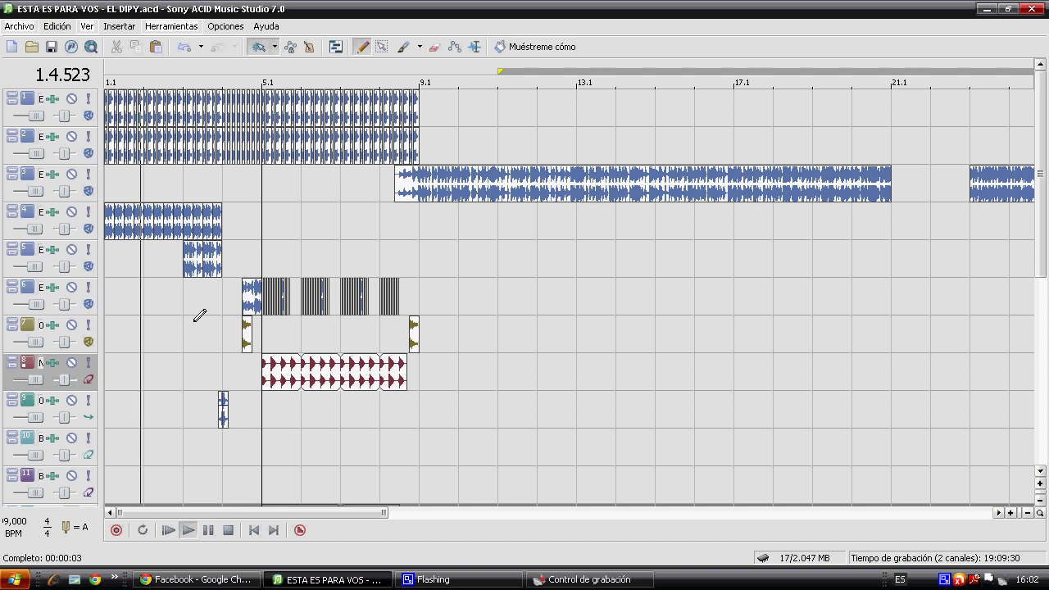
left_click(228, 317)
scroll(454, 399, "up", 10)
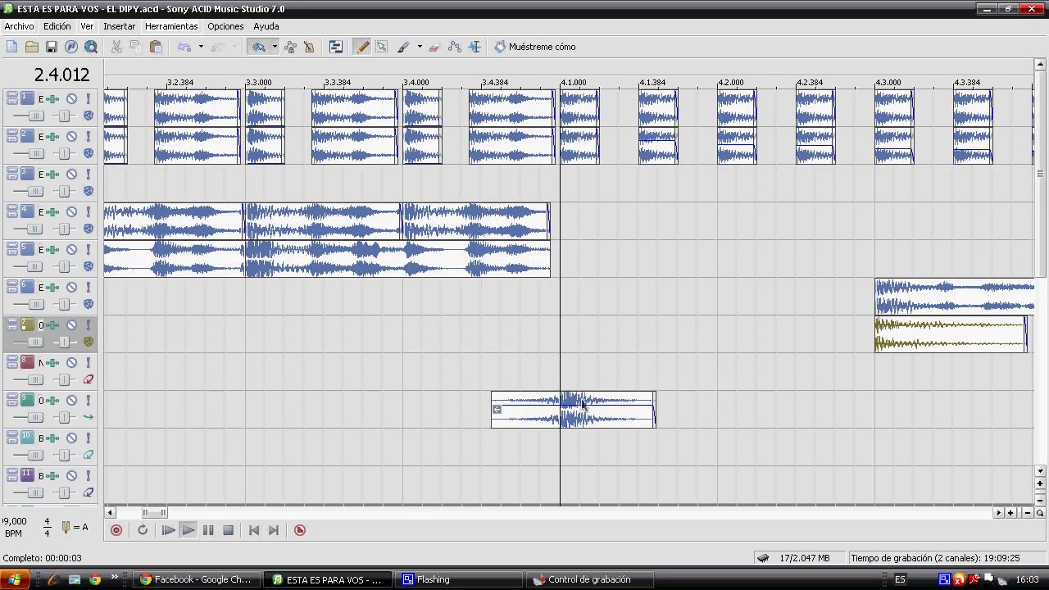
Slightly lower the gain of the track 9 clip at measure 4, save the project, and lower the gain of the track 8 clip
left_click(531, 421)
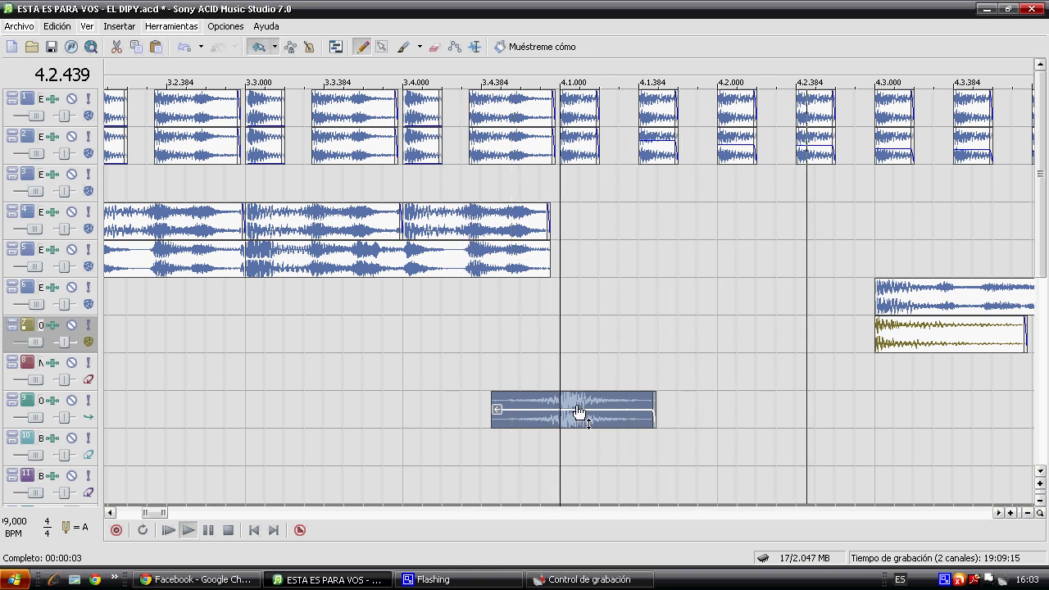
scroll(562, 386, "down", 6)
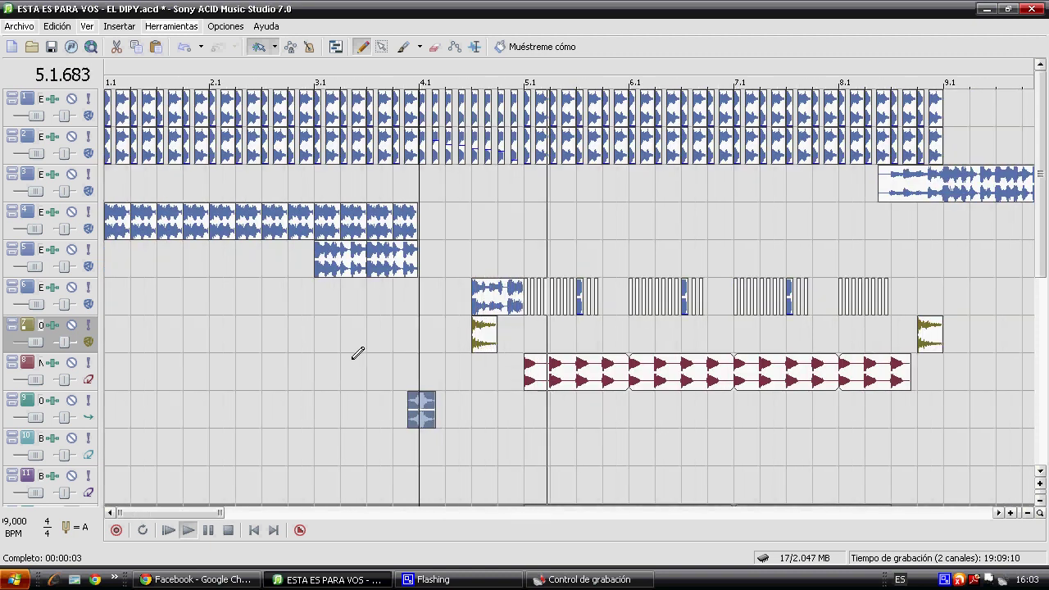
scroll(344, 367, "down", 2)
scroll(344, 366, "down", 3)
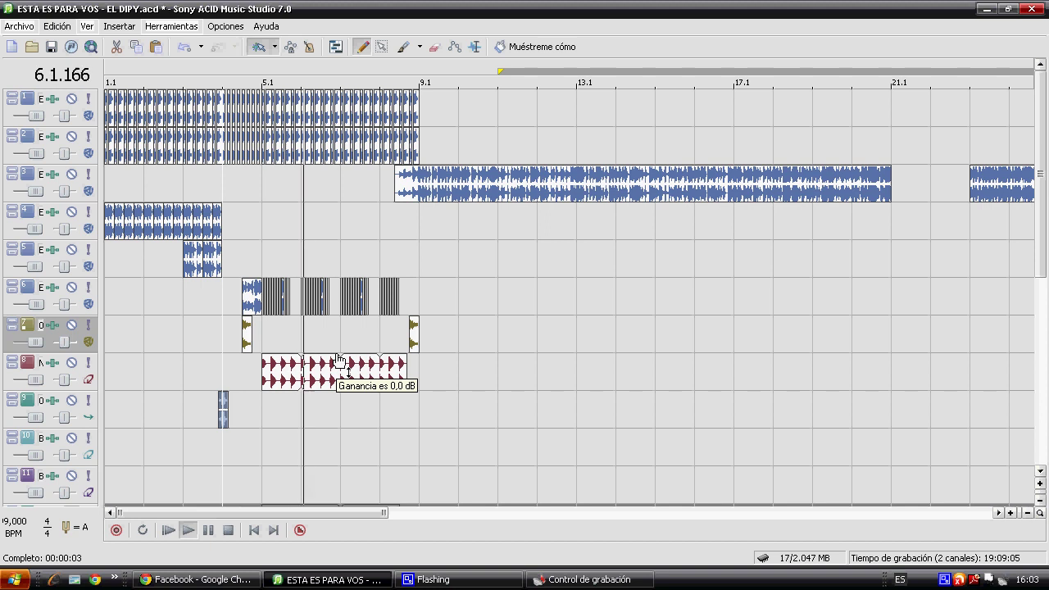
key("ctrl+s")
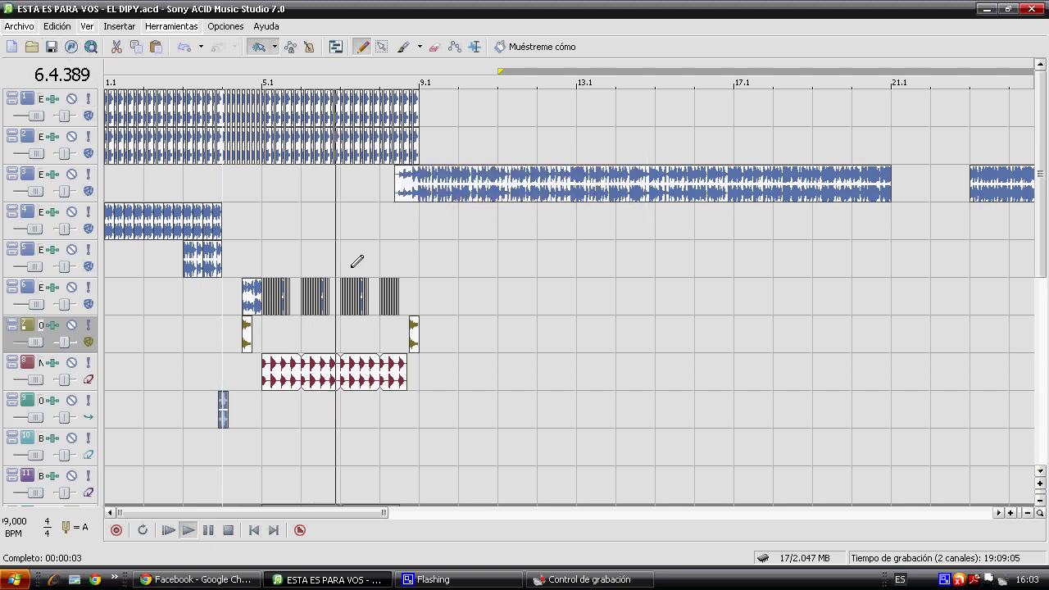
left_click(304, 362)
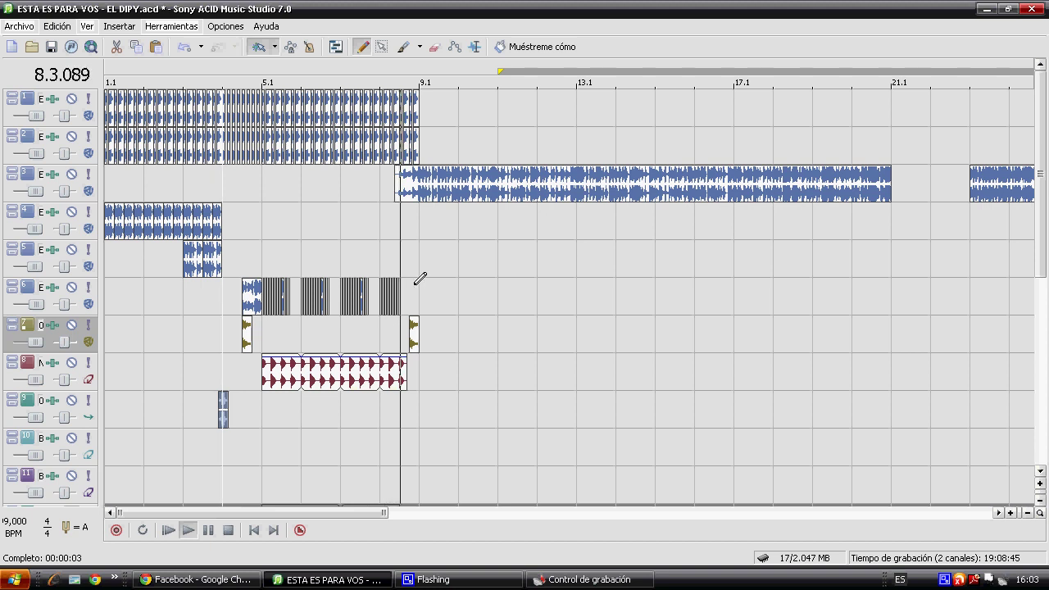
Extend the start of the long track 6 clip from measure 41 back to about measure 32, with the volume envelopes hidden
scroll(420, 279, "down", 3)
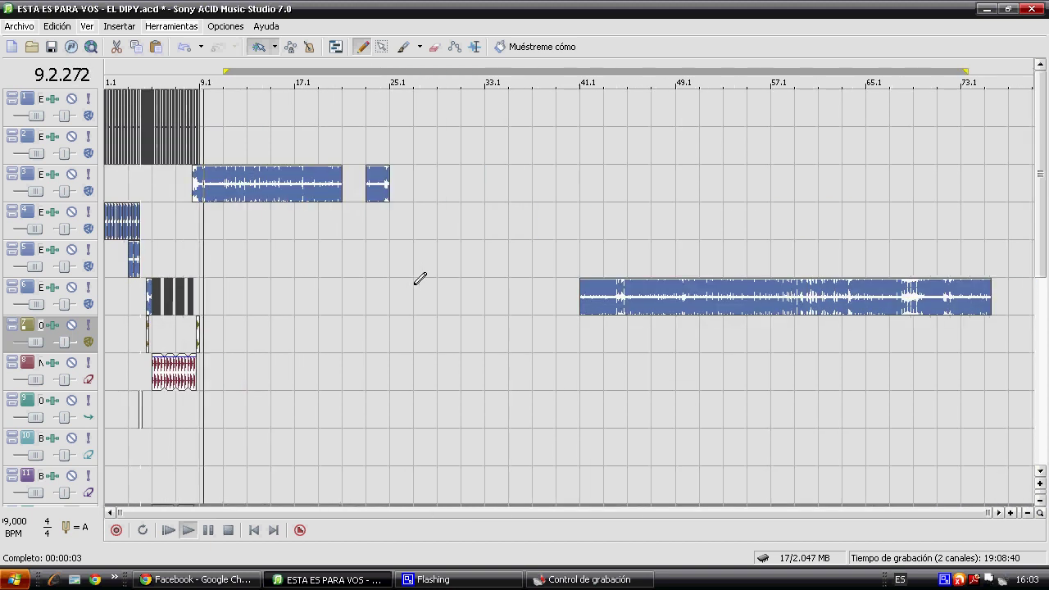
left_click(581, 299)
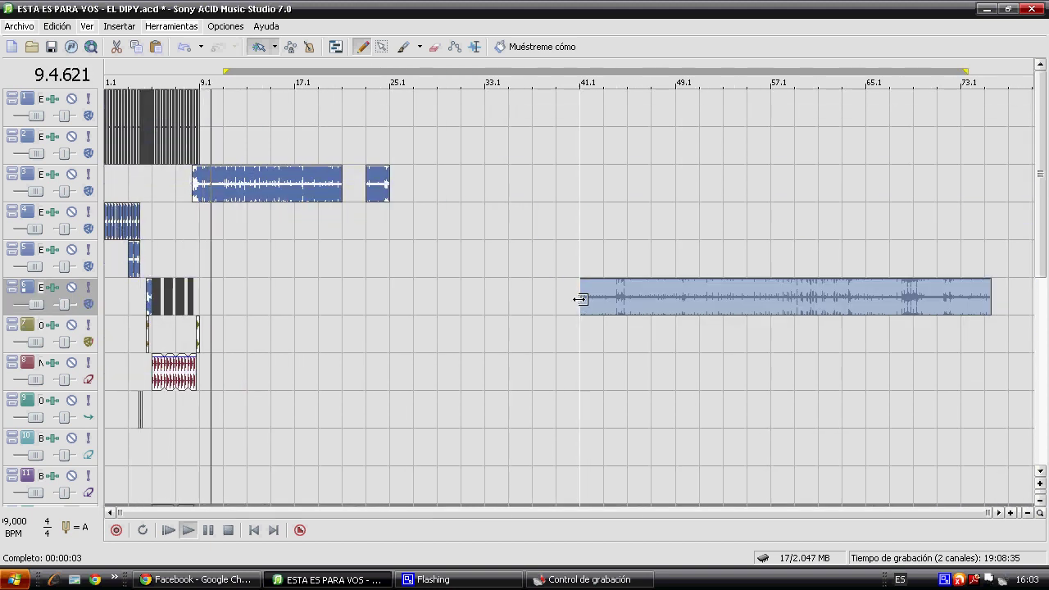
left_click(515, 299)
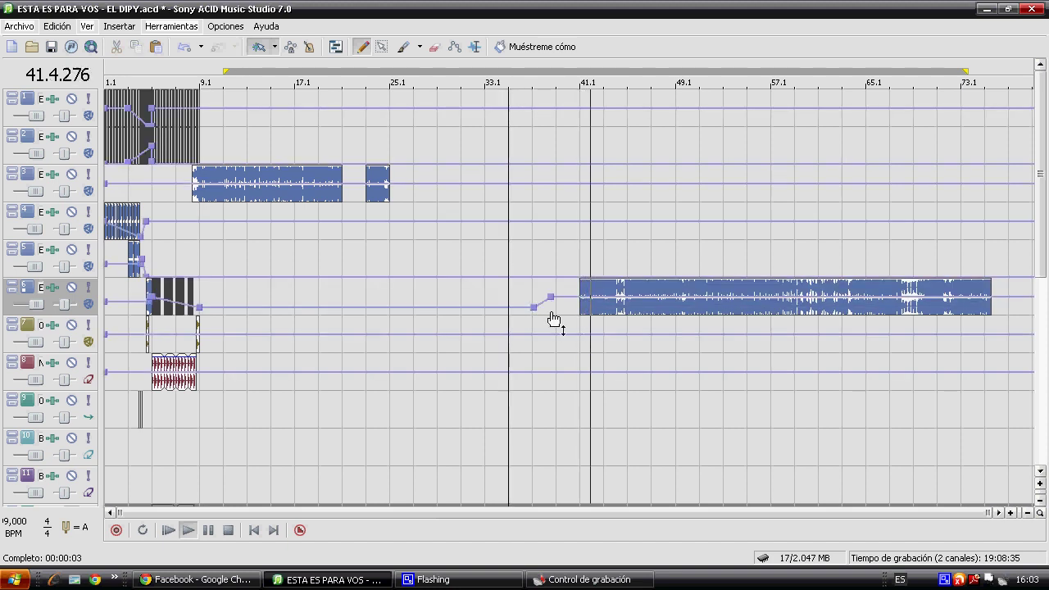
key("ctrl+shift+e")
left_click(582, 311)
scroll(583, 310, "up", 4)
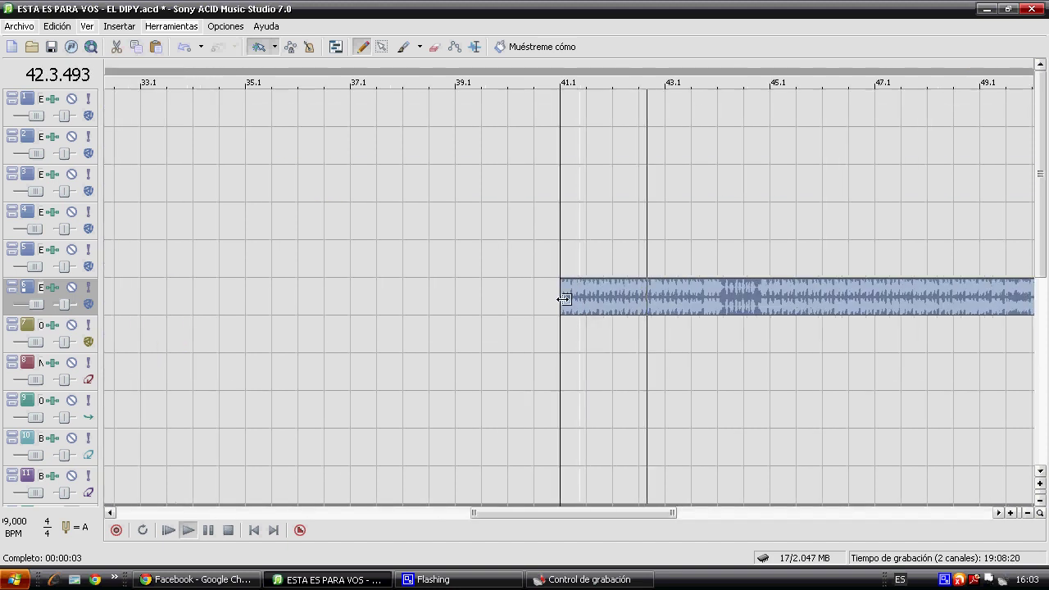
left_click_drag(562, 301, 12, 324)
Play the extended track 6 clip from its start and around measures 37 to 40 to find a usable passage
scroll(332, 336, "down", 2)
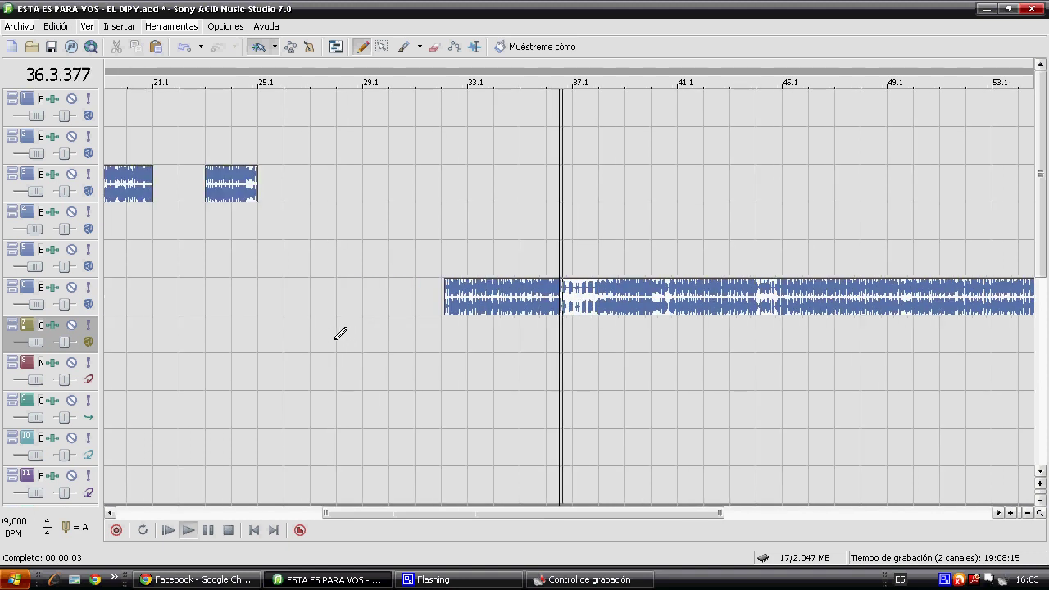
scroll(458, 318, "up", 2)
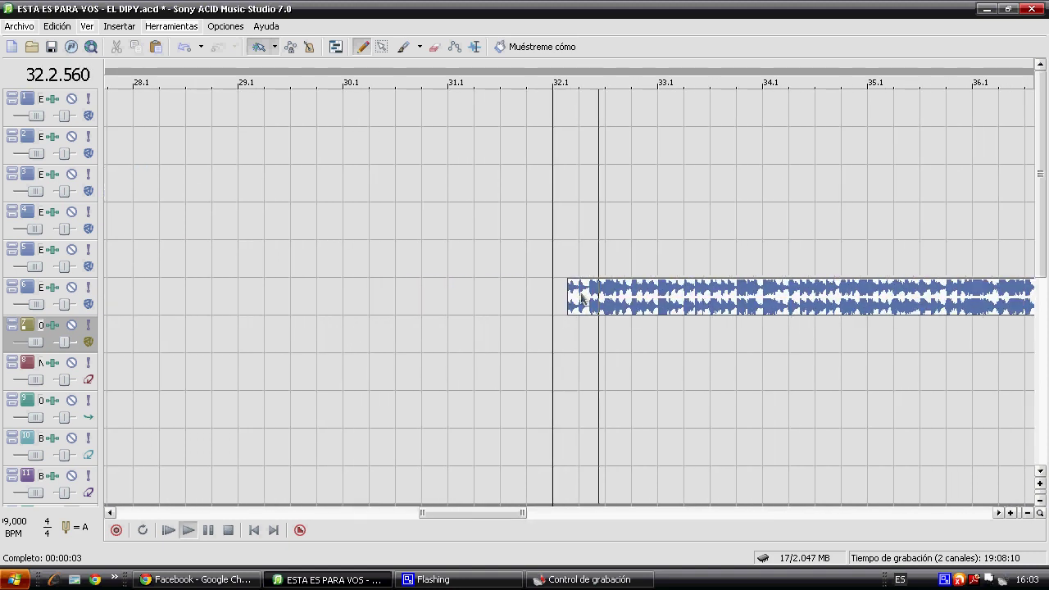
left_click(581, 293)
scroll(581, 293, "up", 1)
scroll(581, 294, "down", 2)
scroll(581, 298, "down", 2)
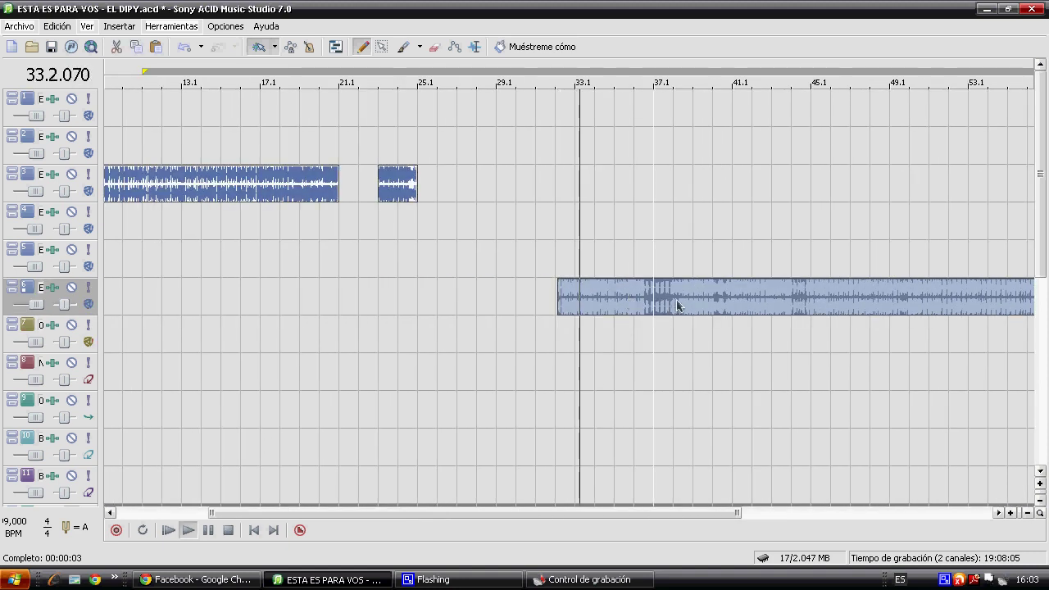
scroll(709, 303, "up", 4)
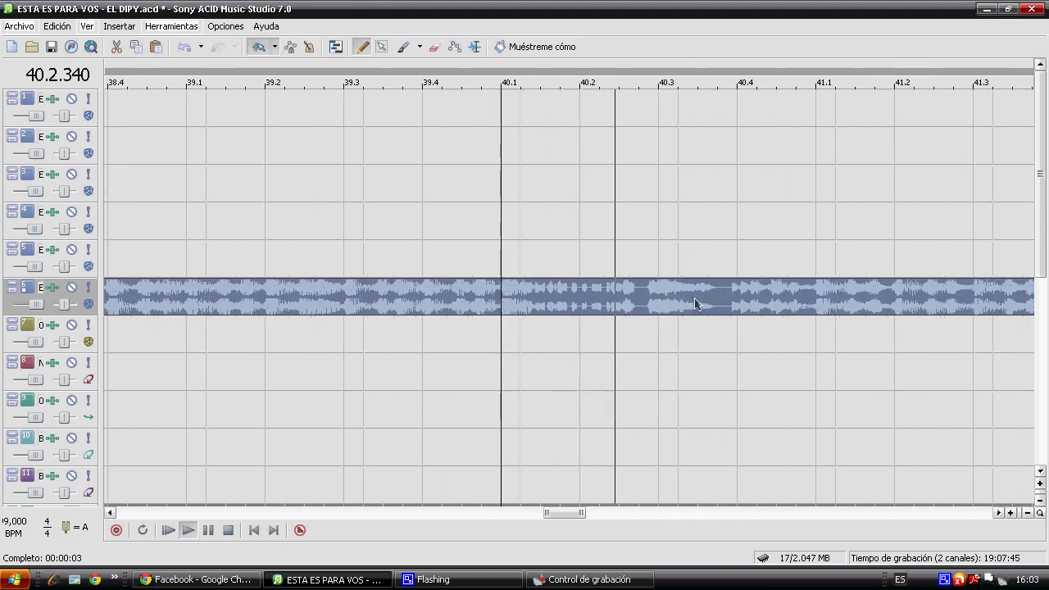
left_click(554, 317)
left_click(470, 317)
key("space")
key("space")
scroll(473, 311, "down", 5)
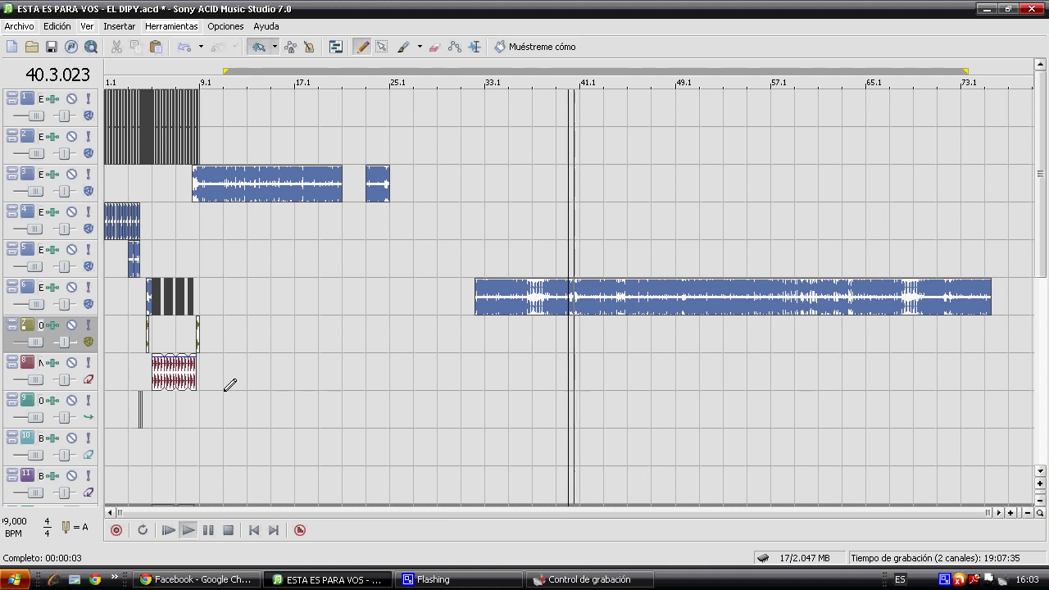
Delete the long track 6 clip and save the project while the arrangement plays from the start
left_click(169, 530)
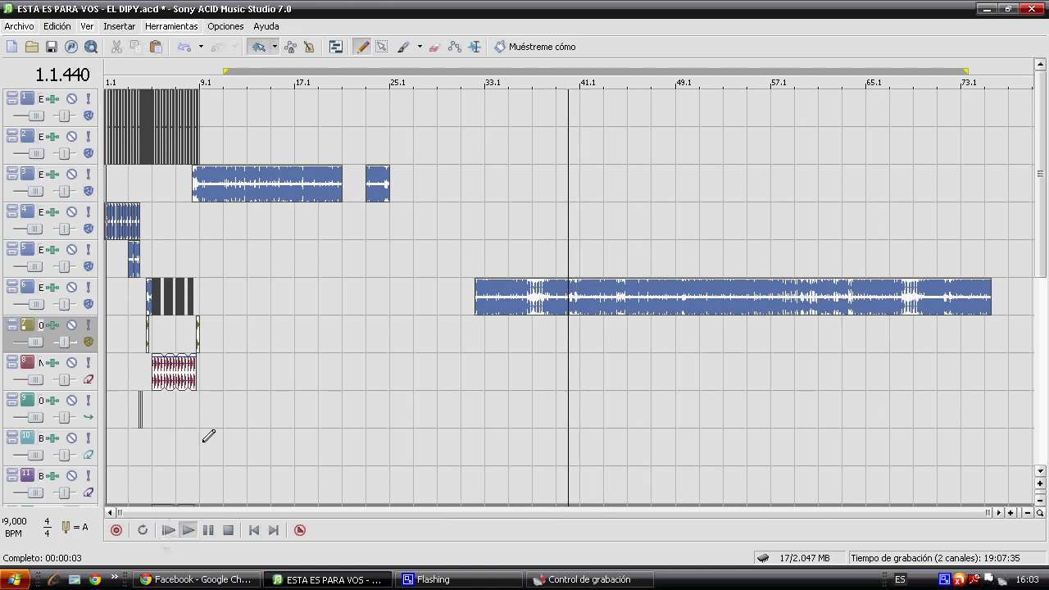
left_click(533, 311)
key("Delete")
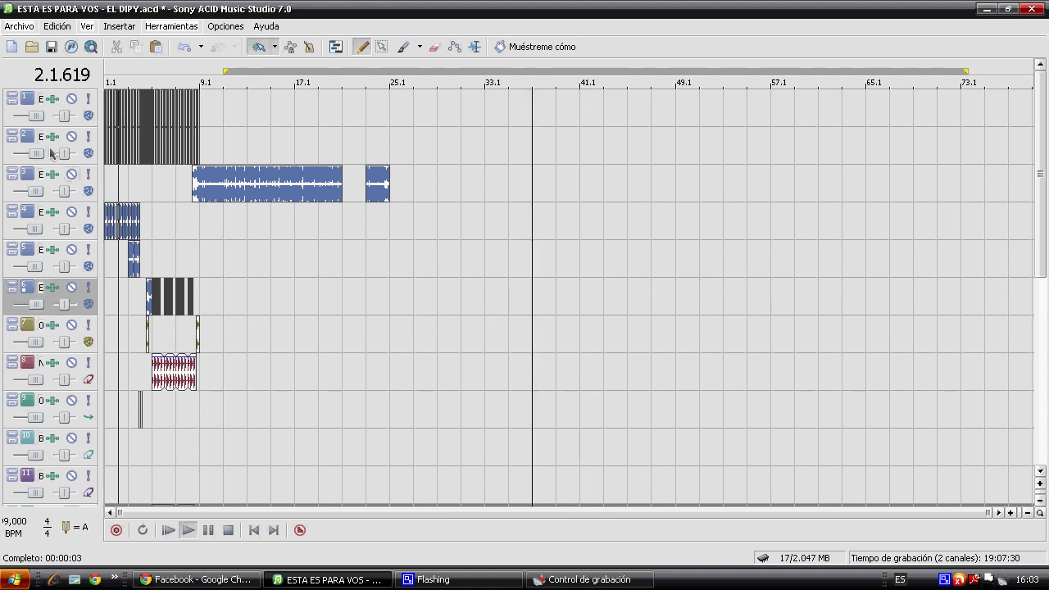
left_click(51, 47)
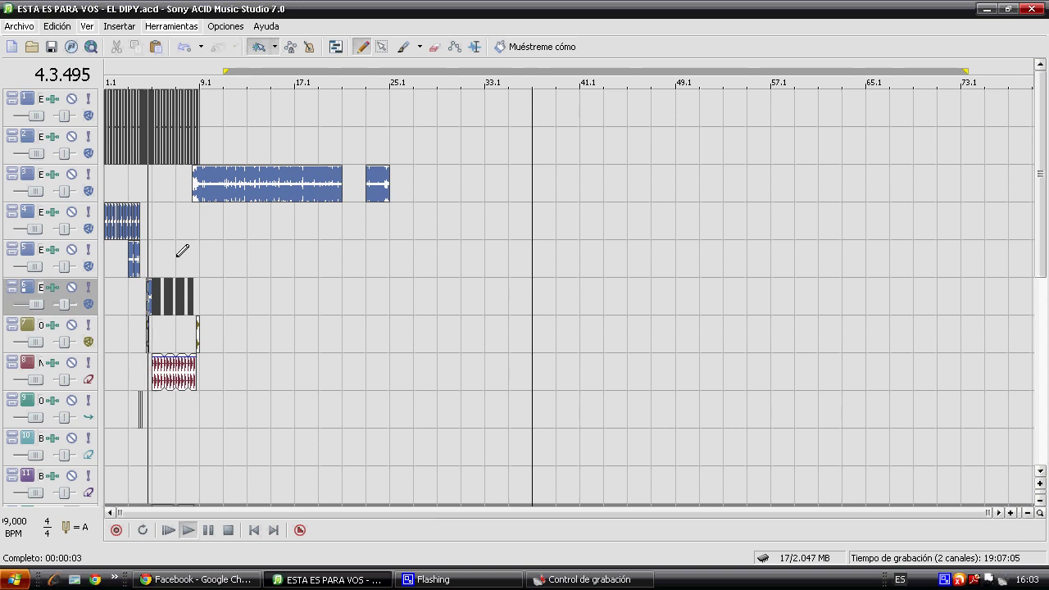
Stop playback, solo tracks 1 and 2 and show the volume envelopes
scroll(154, 183, "up", 5)
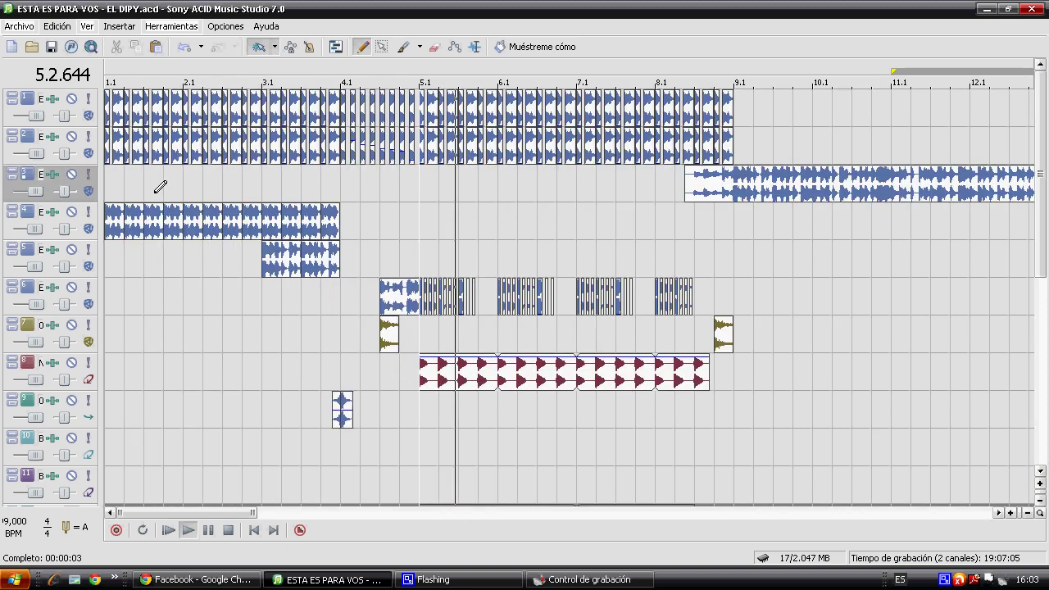
key("space")
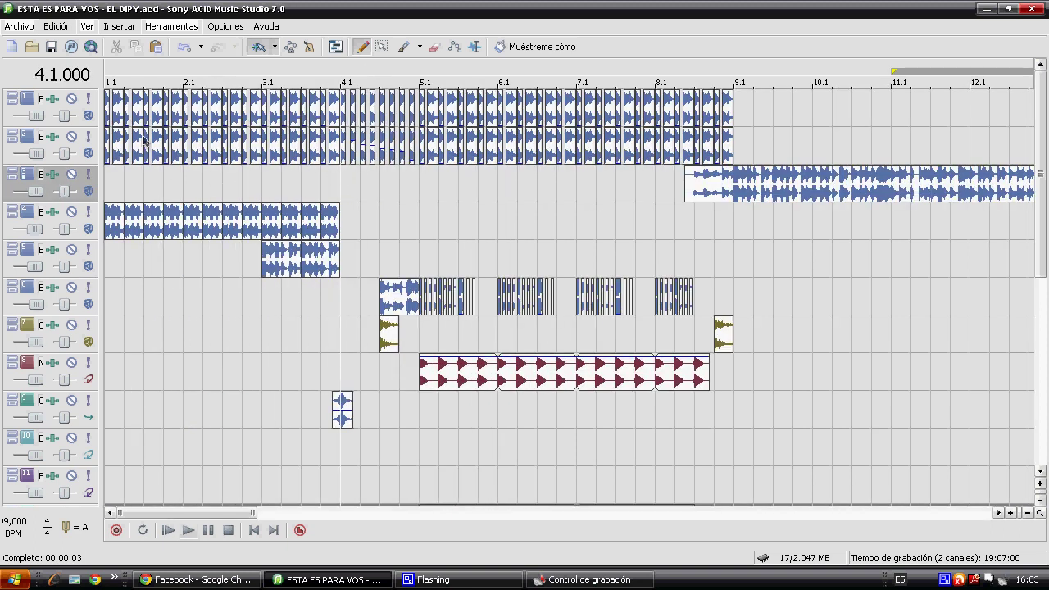
left_click(89, 98)
left_click(89, 137)
key("ctrl+shift+e")
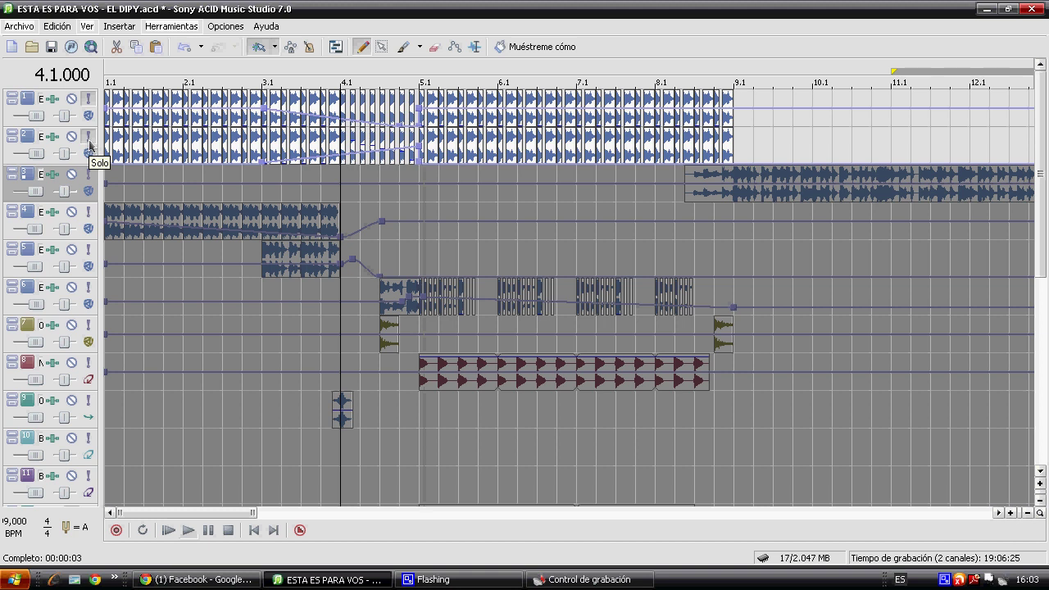
Take tracks 1 and 2 off solo and save the project while the arrangement plays from measure 4
left_click(90, 143)
left_click(89, 105)
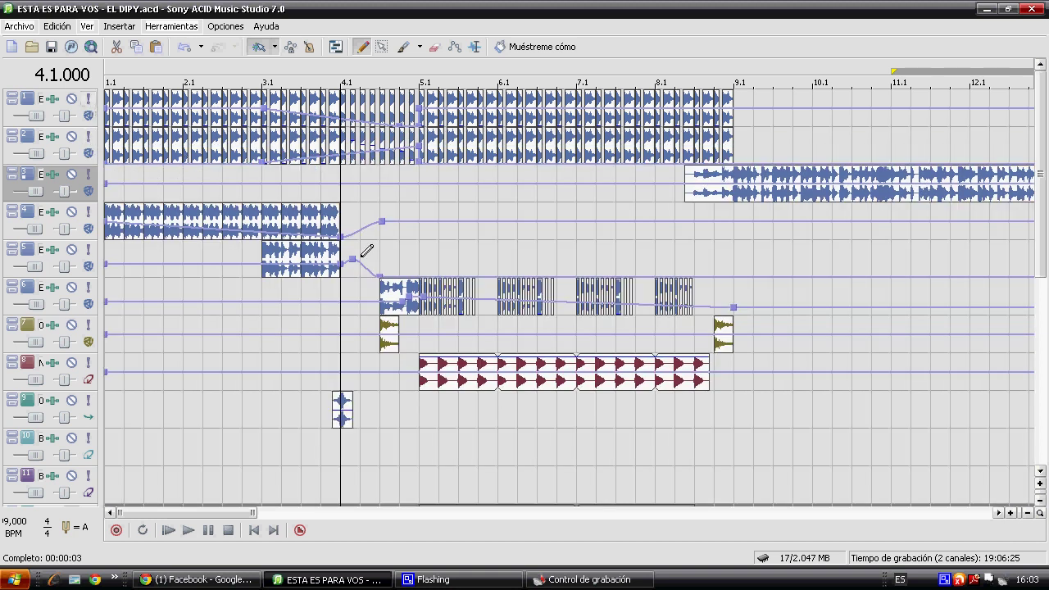
key("space")
left_click(51, 47)
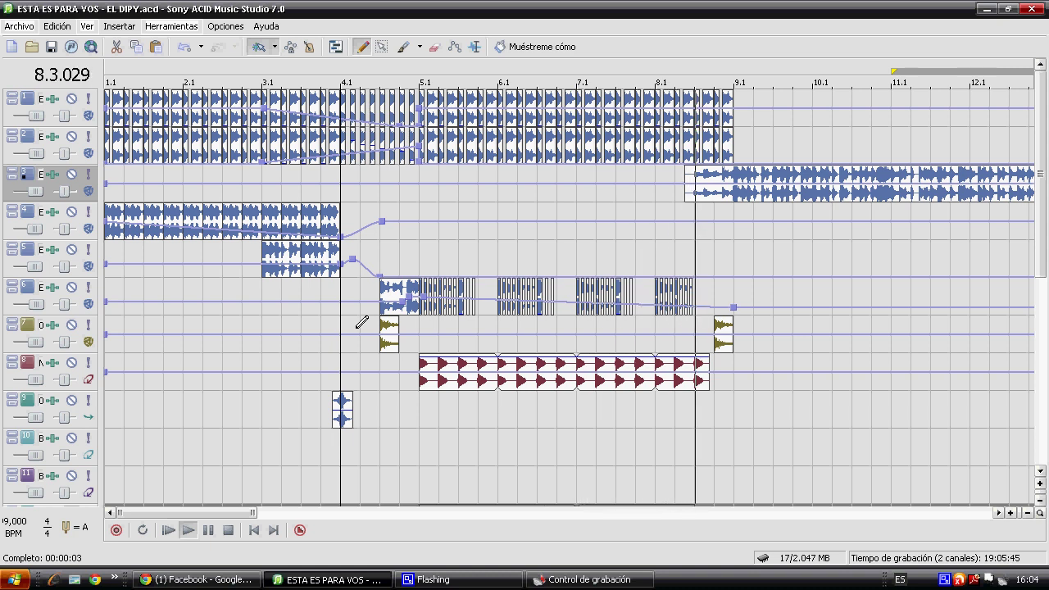
Stop playback and examine the clip layout and volume envelopes from the intro through the track 3 clips up to measure 25
key("space")
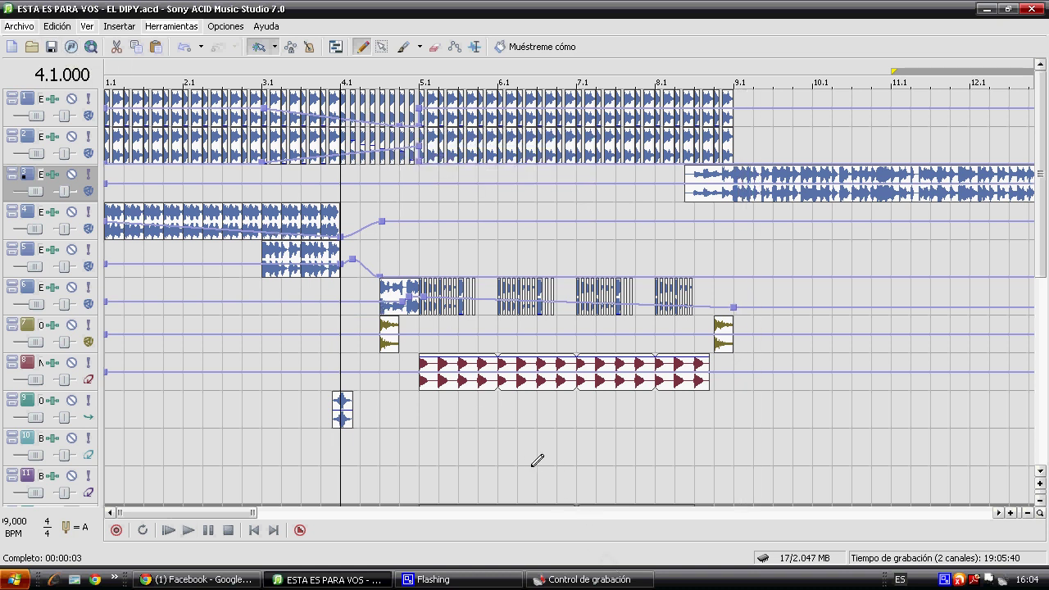
scroll(537, 460, "down", 5)
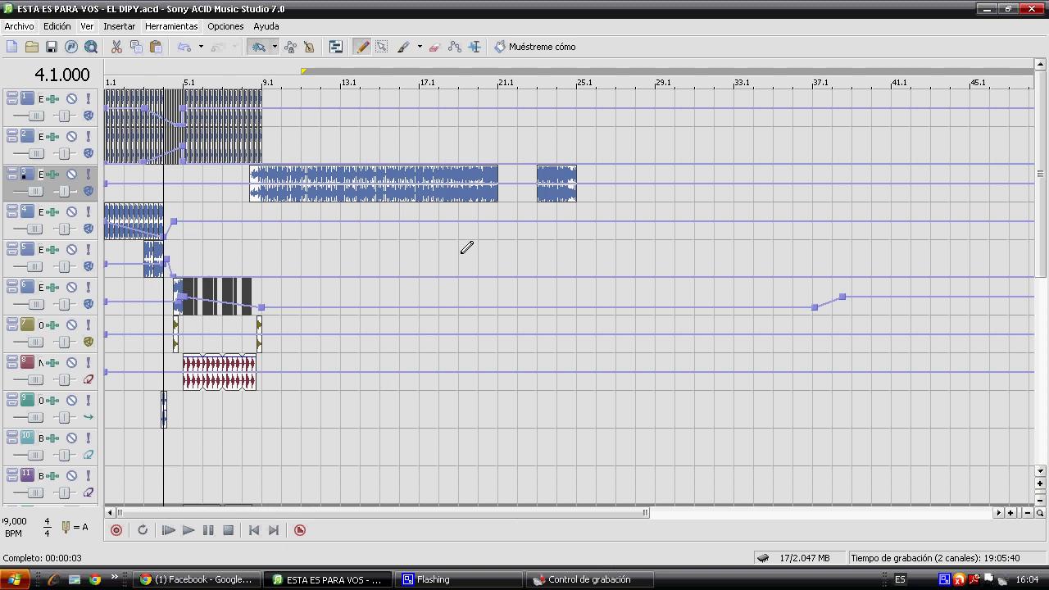
left_click_drag(1043, 109, 1040, 82)
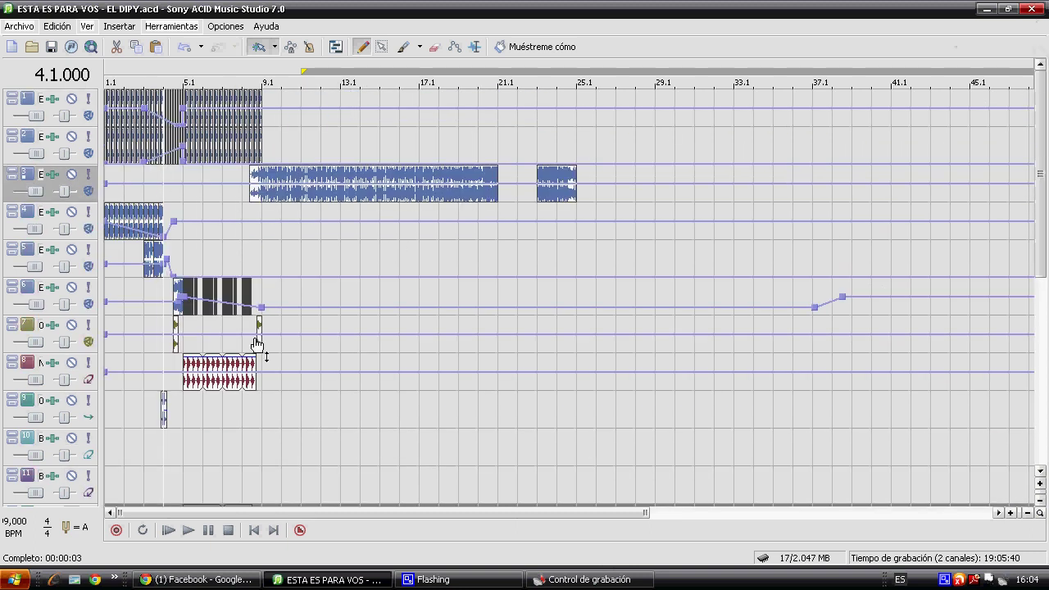
left_click(160, 280)
scroll(235, 276, "up", 2)
scroll(238, 276, "down", 2)
scroll(369, 230, "up", 4)
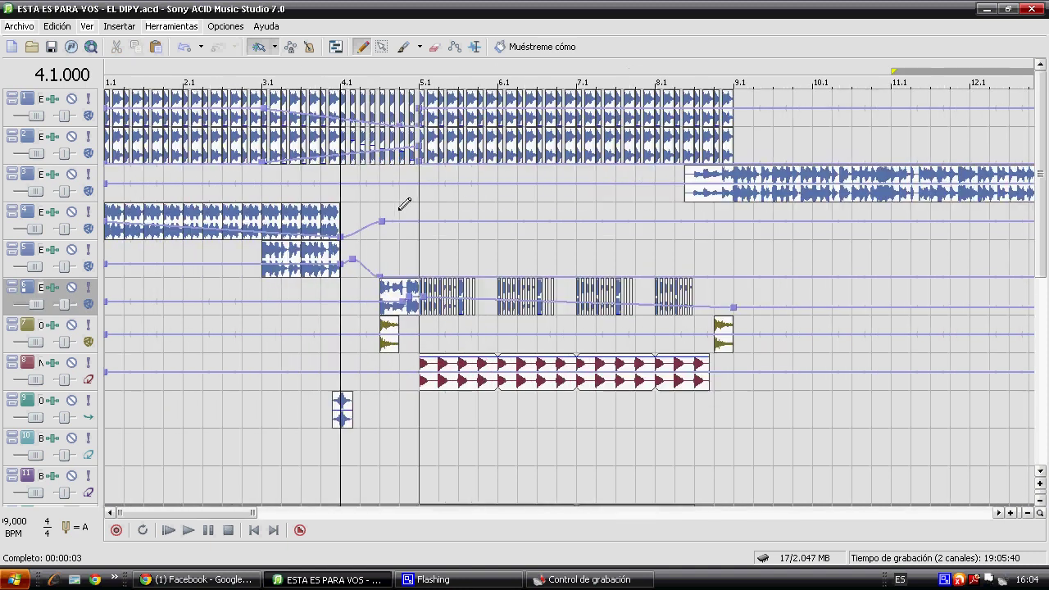
left_click(439, 194)
scroll(437, 194, "down", 4)
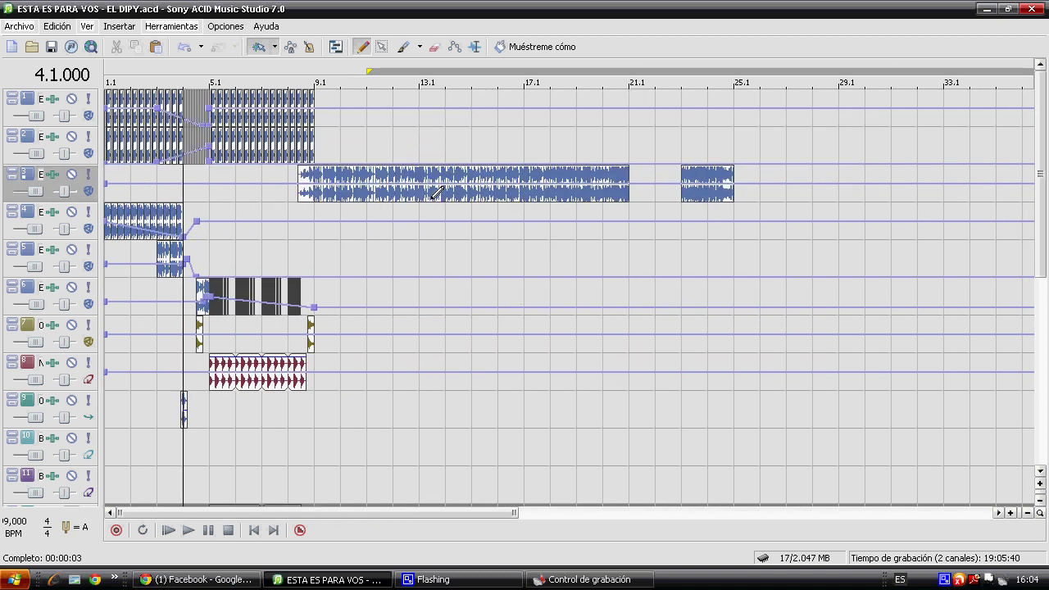
scroll(337, 256, "up", 5)
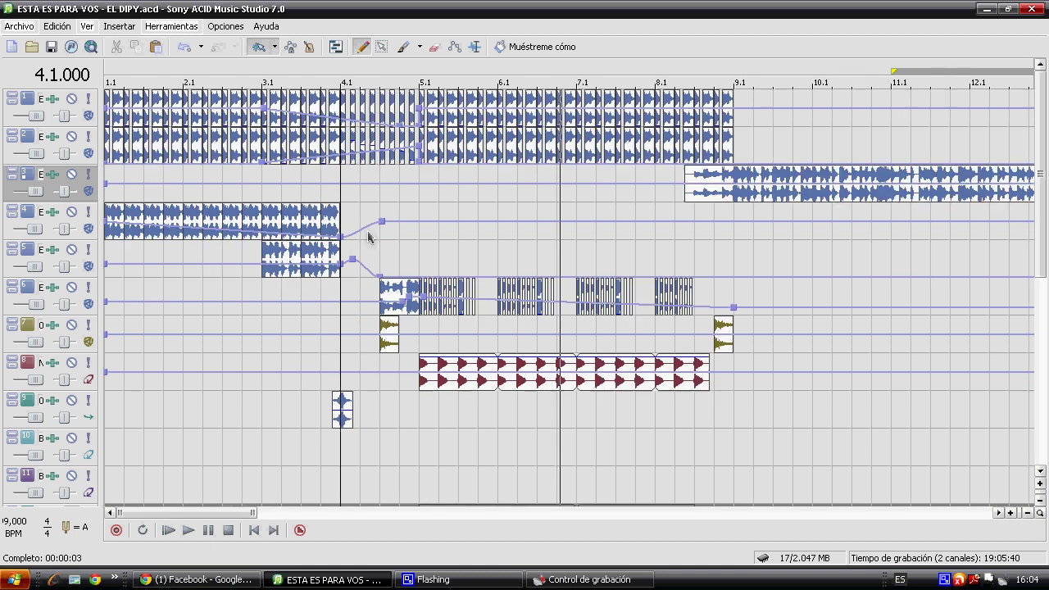